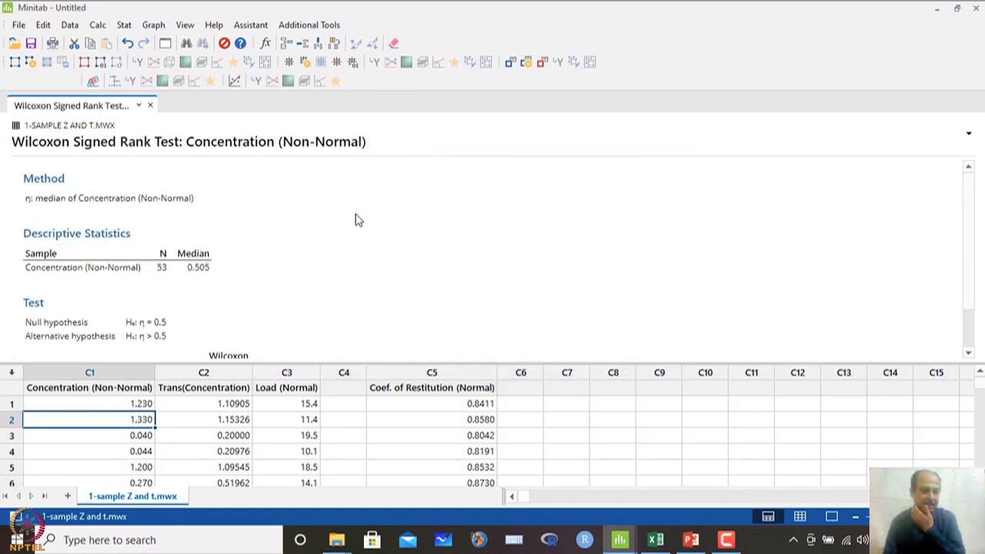
pyautogui.click(197, 271)
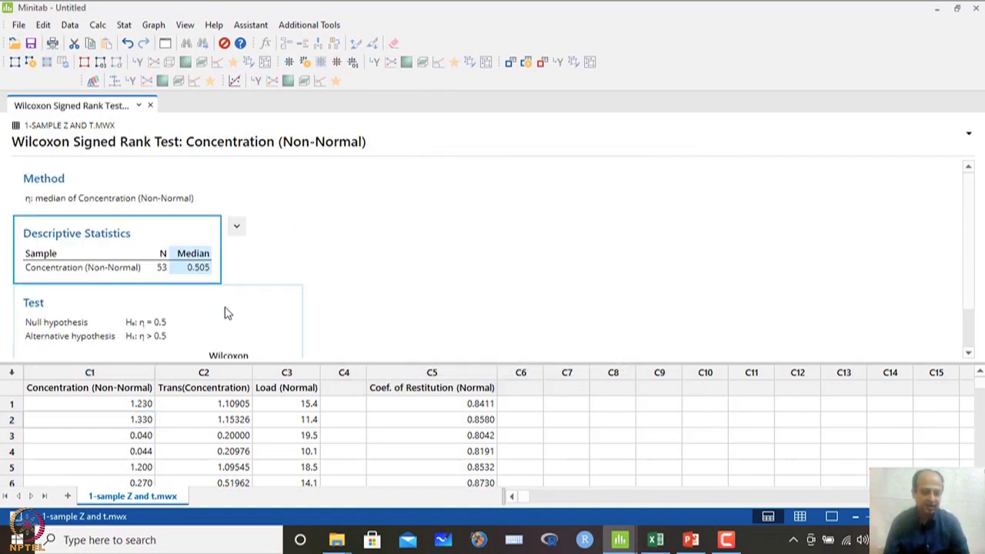
pyautogui.scroll(-2, 223, 312)
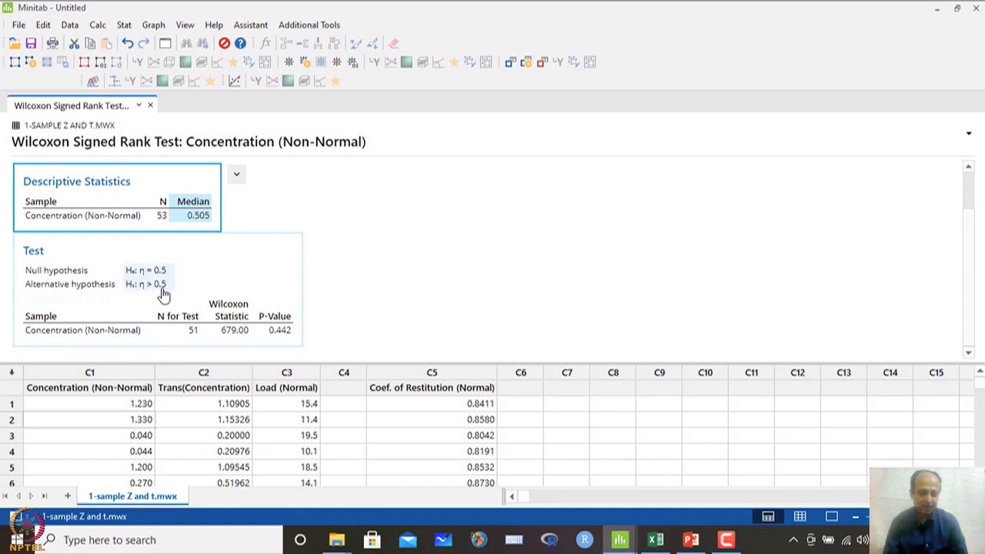
pyautogui.click(232, 339)
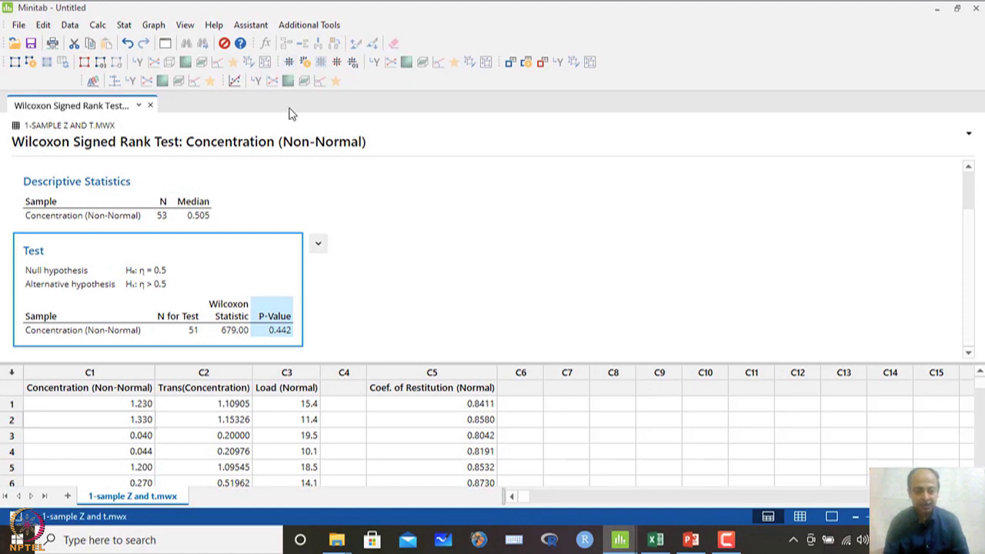
pyautogui.click(466, 386)
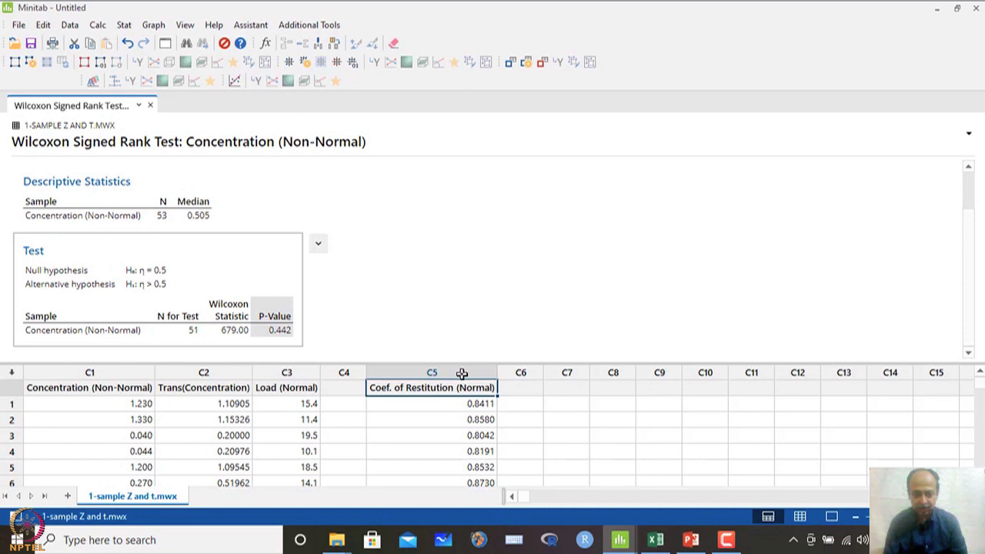
pyautogui.click(462, 374)
# Start a 1-Sample Sign test with Coef. of Restitution (Normal) as the variable
pyautogui.click(121, 27)
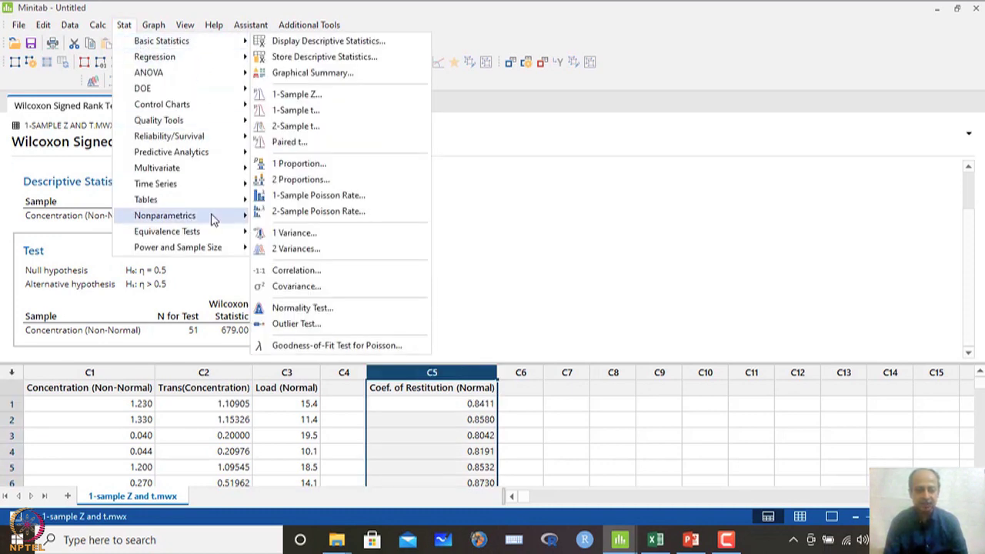
pyautogui.moveTo(213, 219)
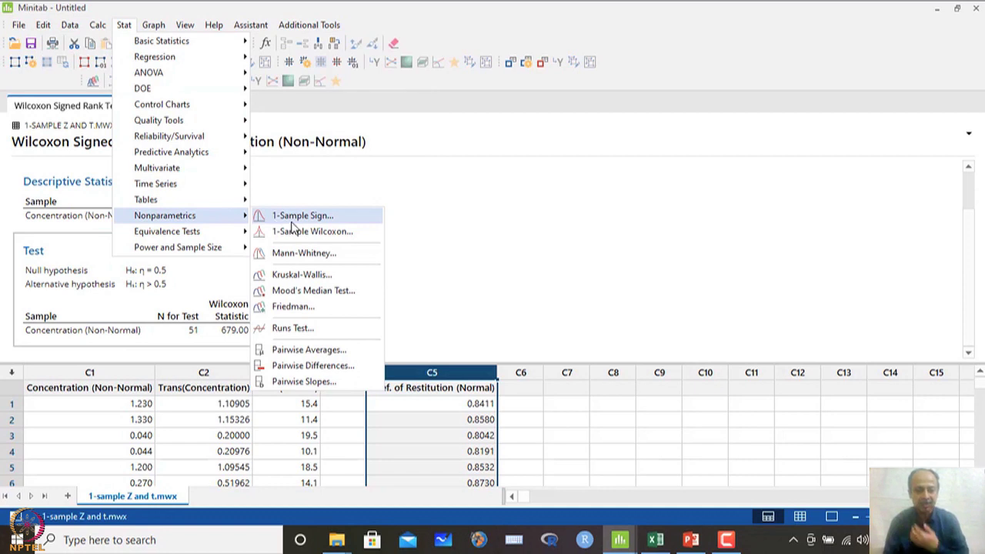
pyautogui.click(307, 216)
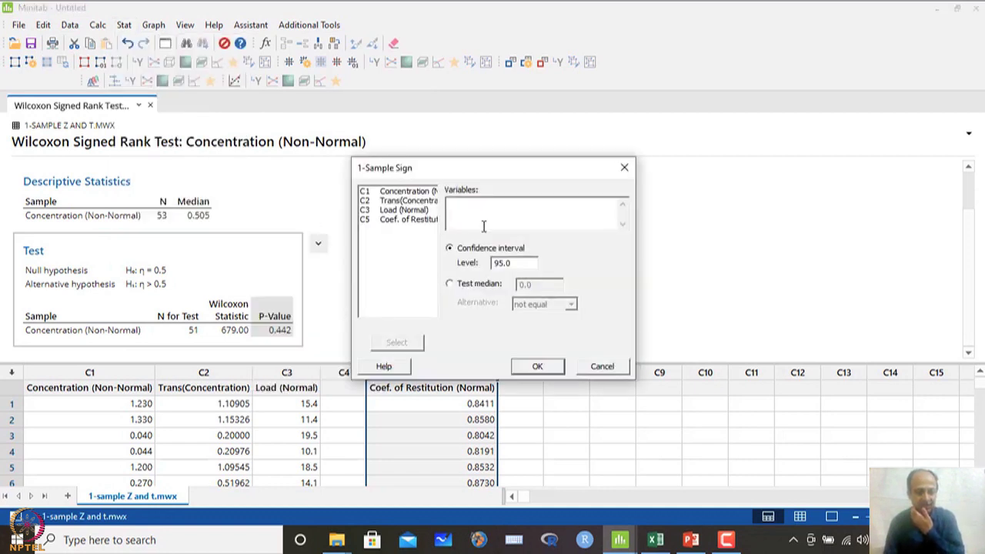
pyautogui.doubleClick(411, 220)
pyautogui.click(530, 263)
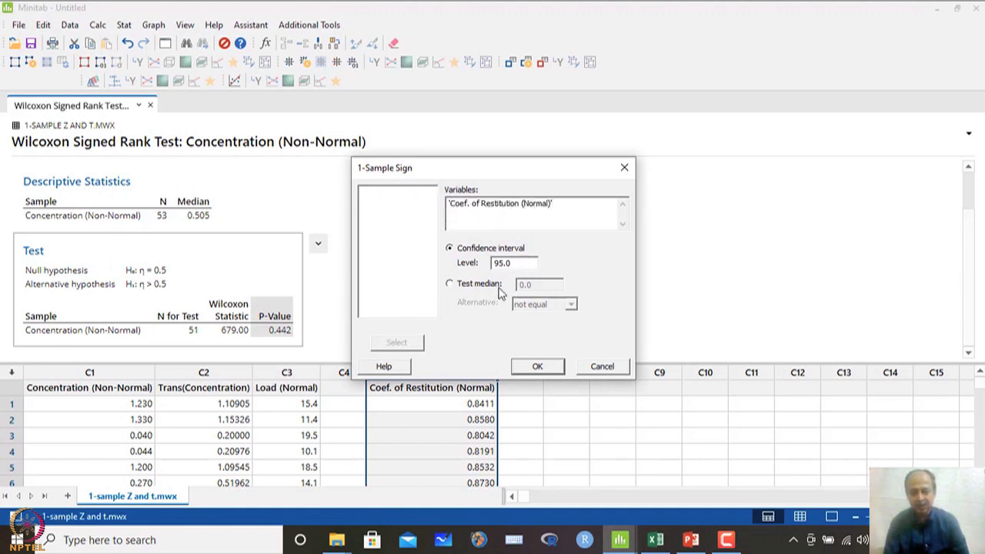
# Test median 0.5 against the greater-than alternative and run the sign test
pyautogui.click(455, 283)
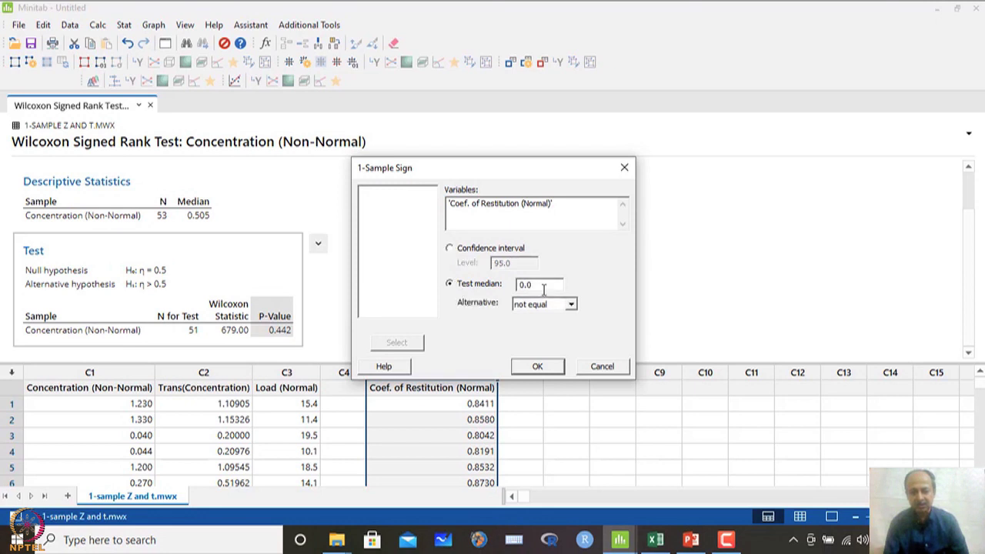
pyautogui.moveTo(542, 287); pyautogui.dragTo(531, 285)
pyautogui.write('8')
pyautogui.press('BackSpace')
pyautogui.write('5')
pyautogui.click(570, 304)
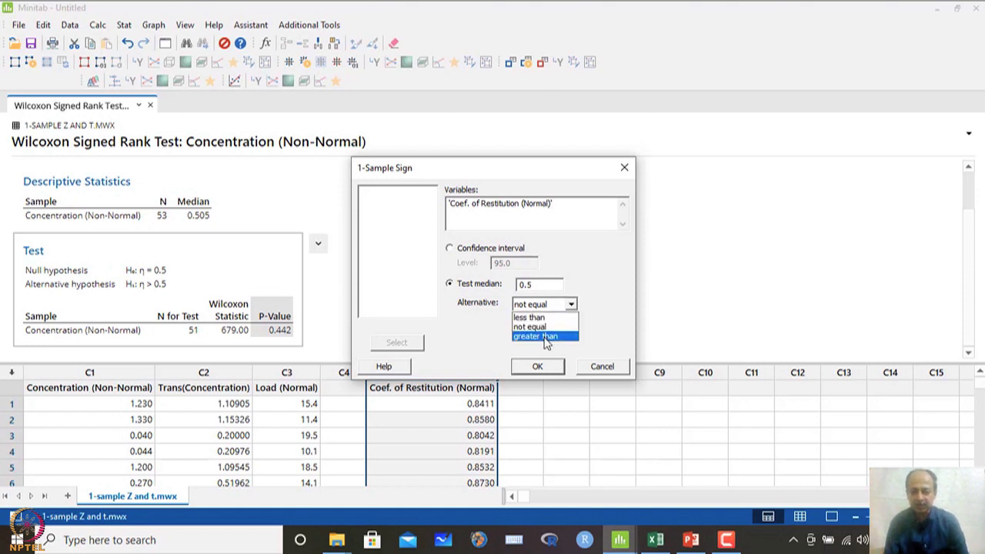
pyautogui.click(546, 339)
pyautogui.click(537, 367)
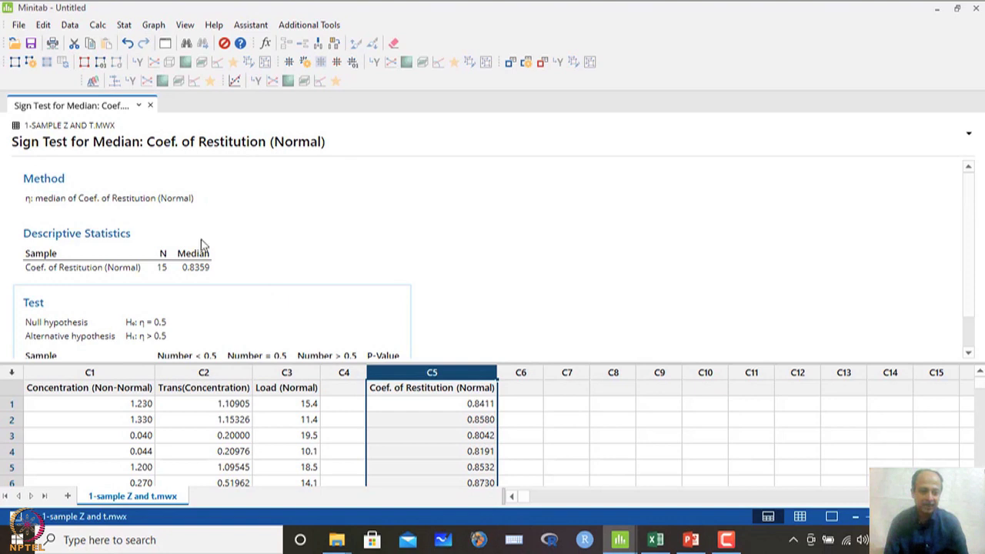
# Copy the sign test's Test results table (P-value 0.000) as a picture and go to Excel
pyautogui.scroll(-1, 246, 238)
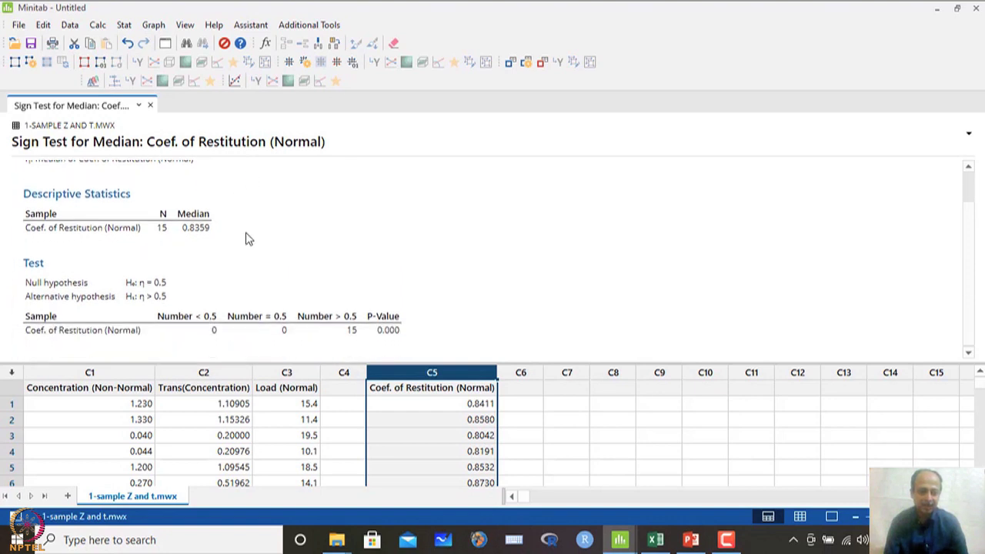
pyautogui.click(392, 333)
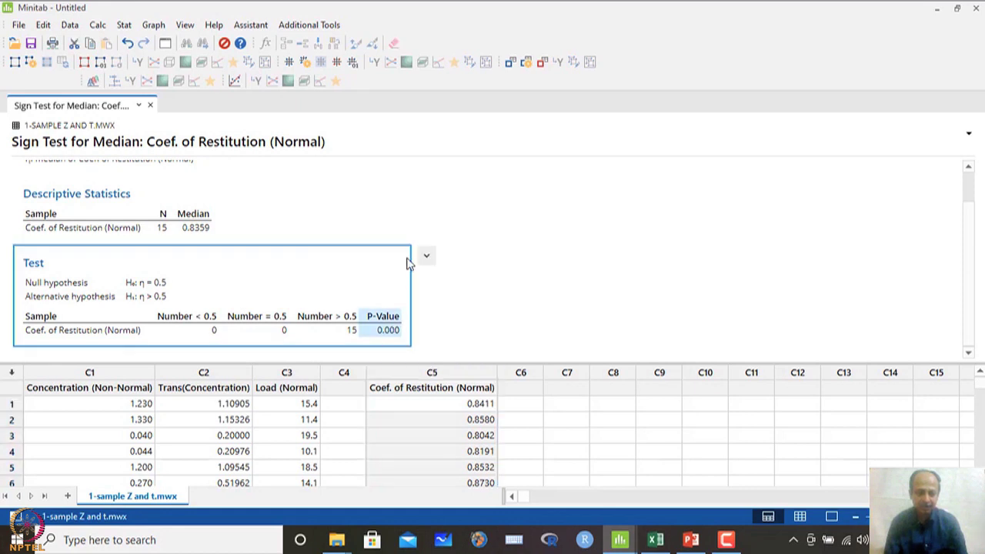
pyautogui.click(427, 260)
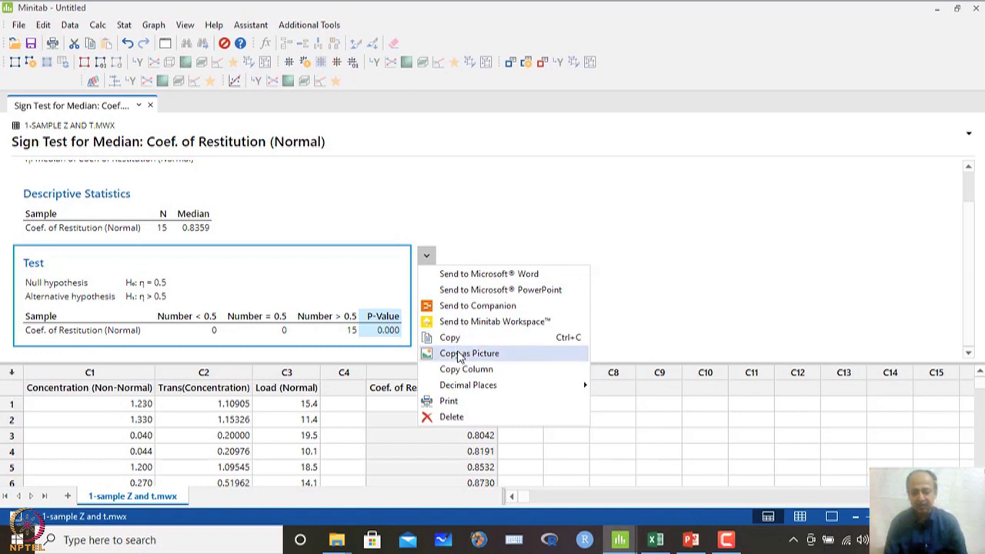
pyautogui.click(411, 206)
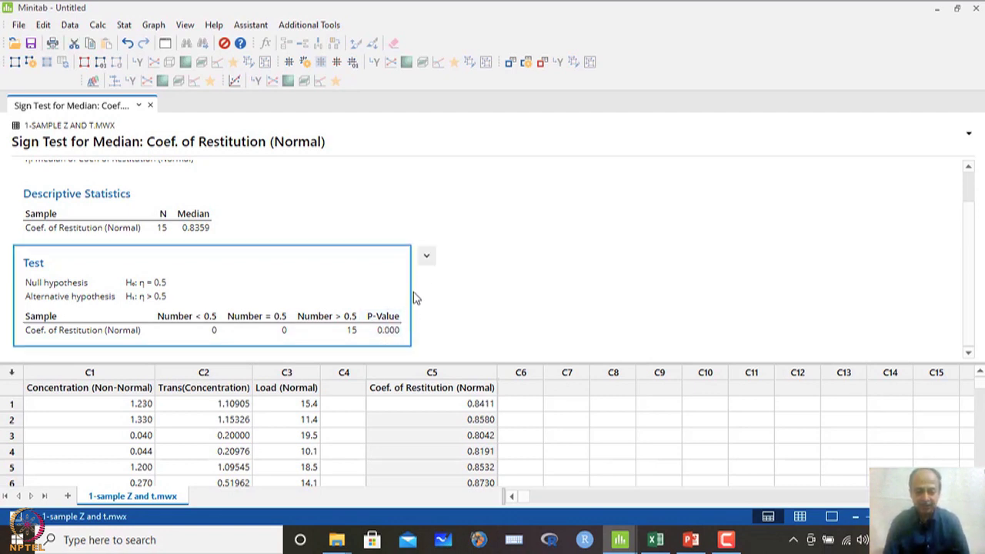
pyautogui.click(427, 260)
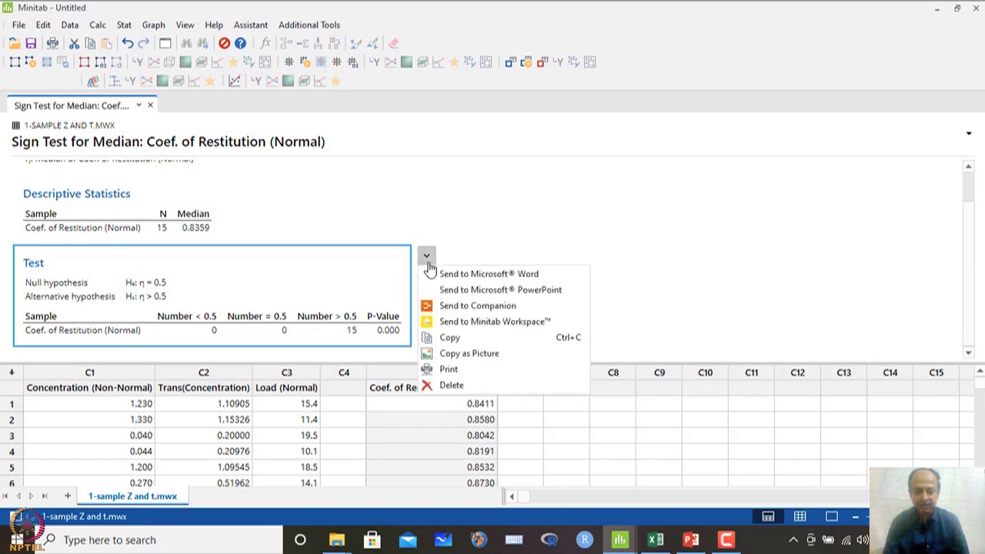
pyautogui.click(475, 356)
pyautogui.click(656, 540)
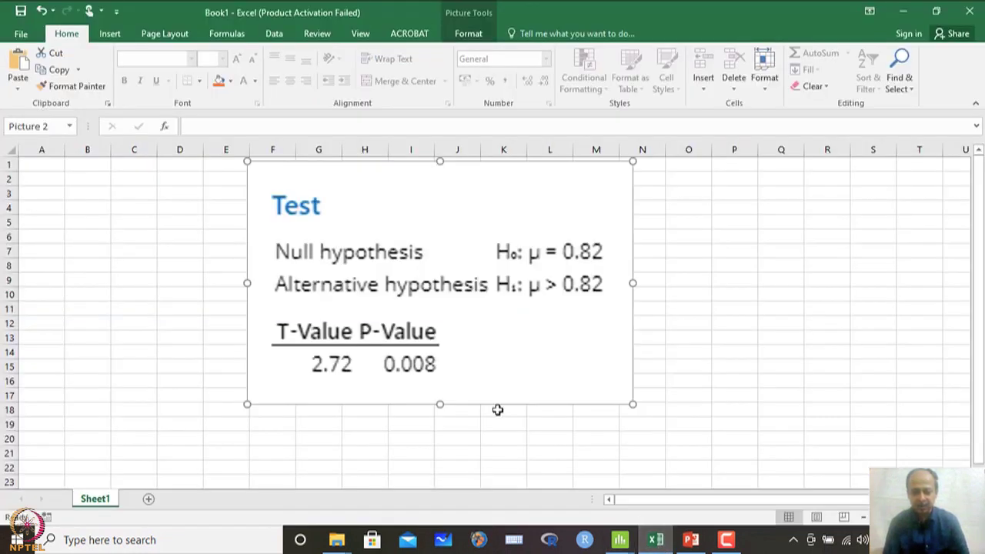
# Swap the old t-test picture in Book1 for the resized sign test table, then minimise Excel
pyautogui.press('Delete')
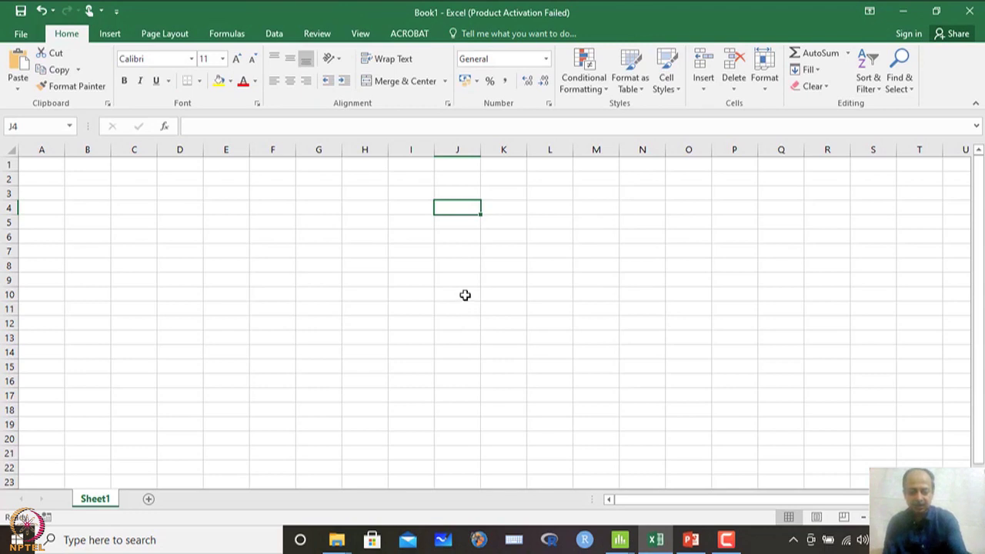
pyautogui.hotkey('ctrl', 'v')
pyautogui.moveTo(431, 304); pyautogui.dragTo(286, 389)
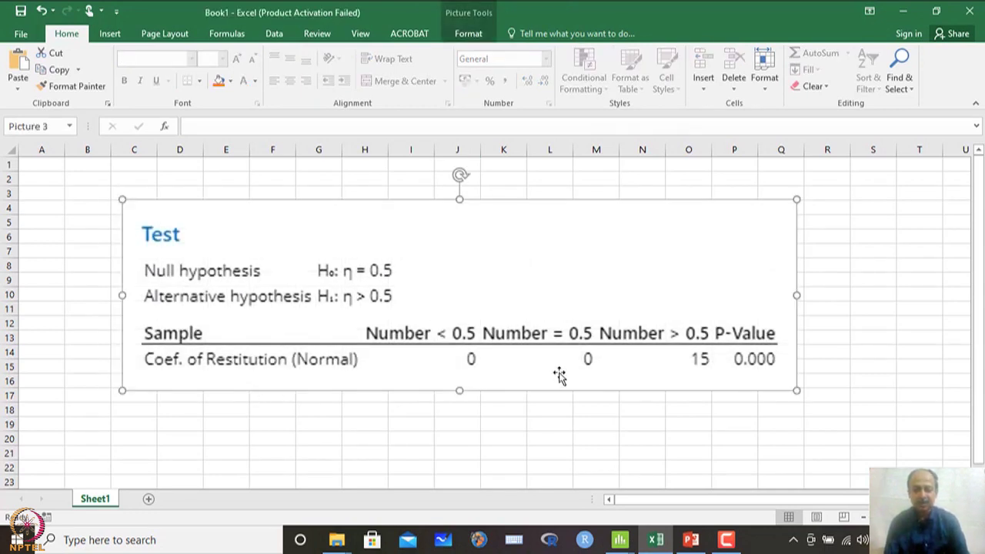
pyautogui.click(674, 437)
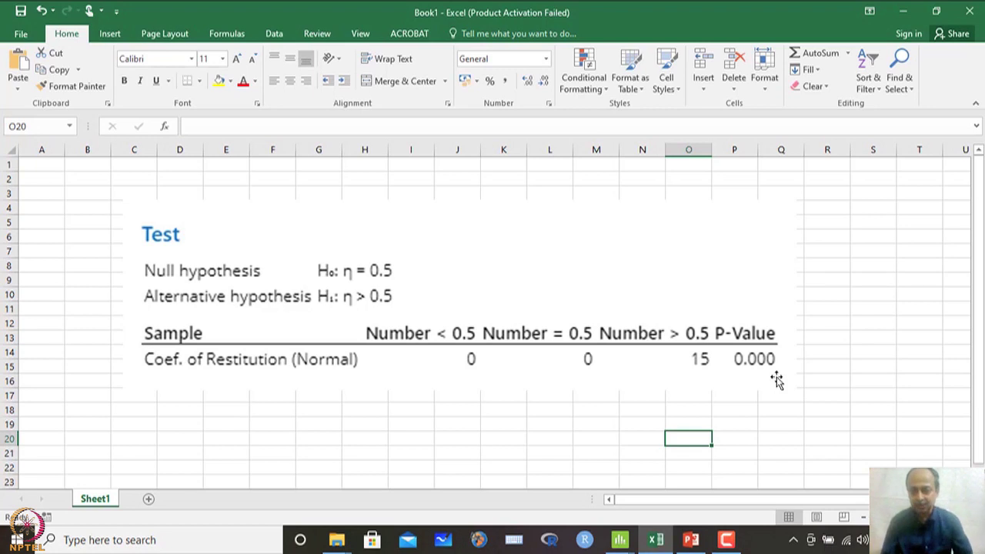
pyautogui.click(903, 11)
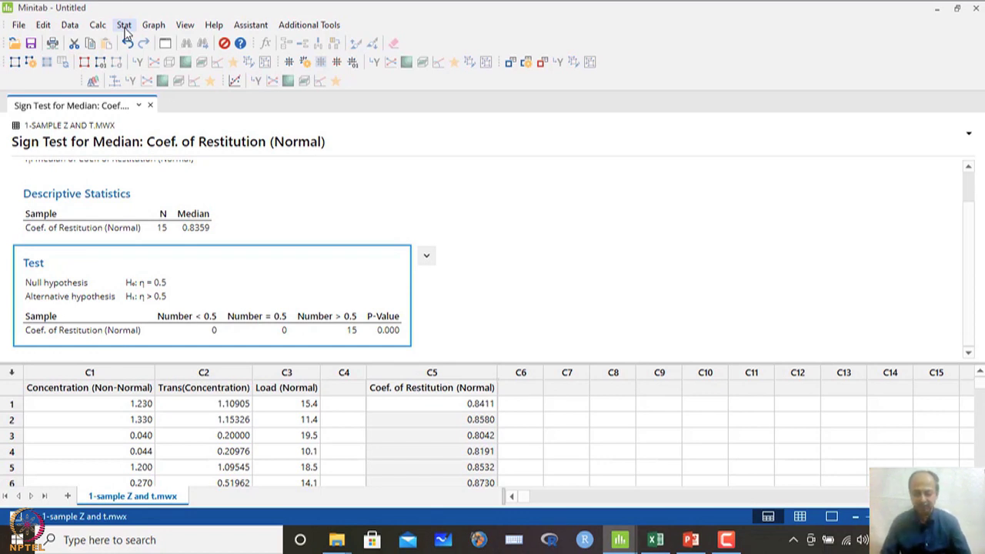
# Bring up the One-Sample t-test slide (slide 25) in PowerPoint
pyautogui.click(690, 539)
pyautogui.scroll(-1, 649, 374)
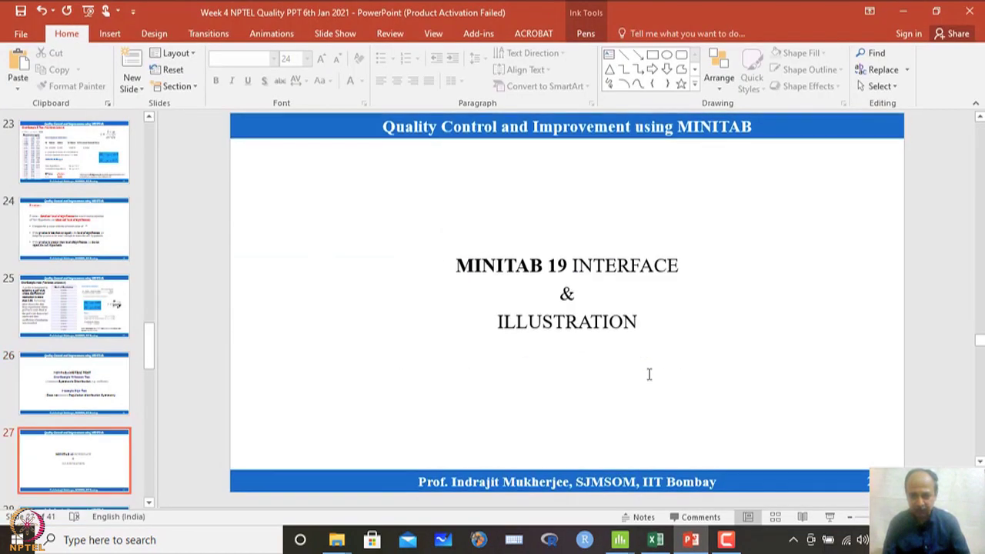
pyautogui.scroll(-1, 649, 374)
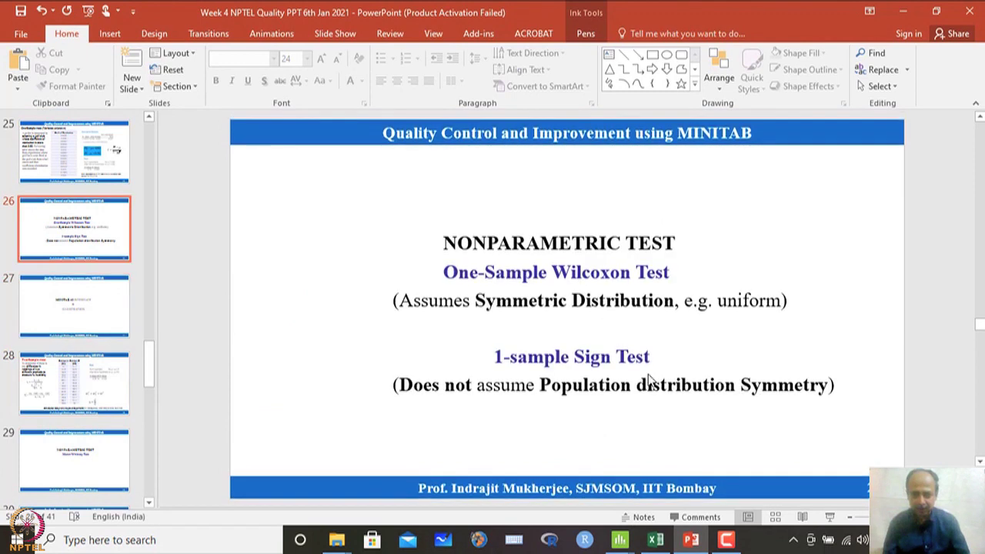
pyautogui.press('pageup')
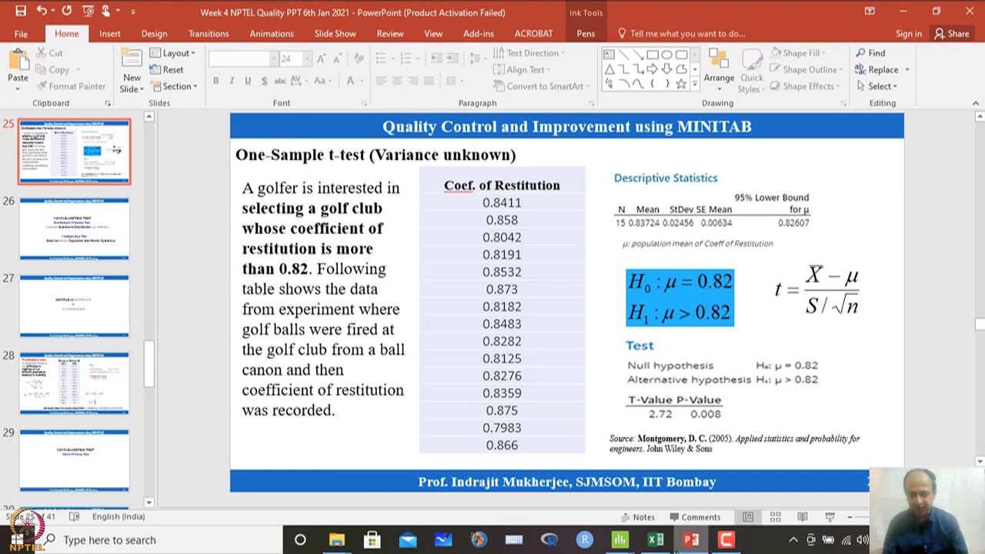
# Return through Excel to Minitab and close the sign test output
pyautogui.moveTo(655, 538)
pyautogui.click(621, 521)
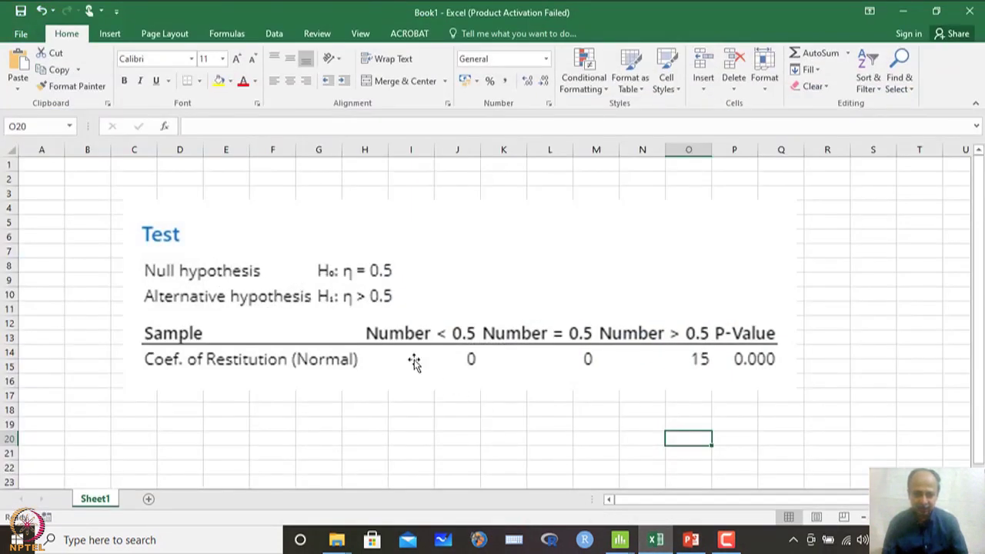
pyautogui.moveTo(620, 540)
pyautogui.click(434, 491)
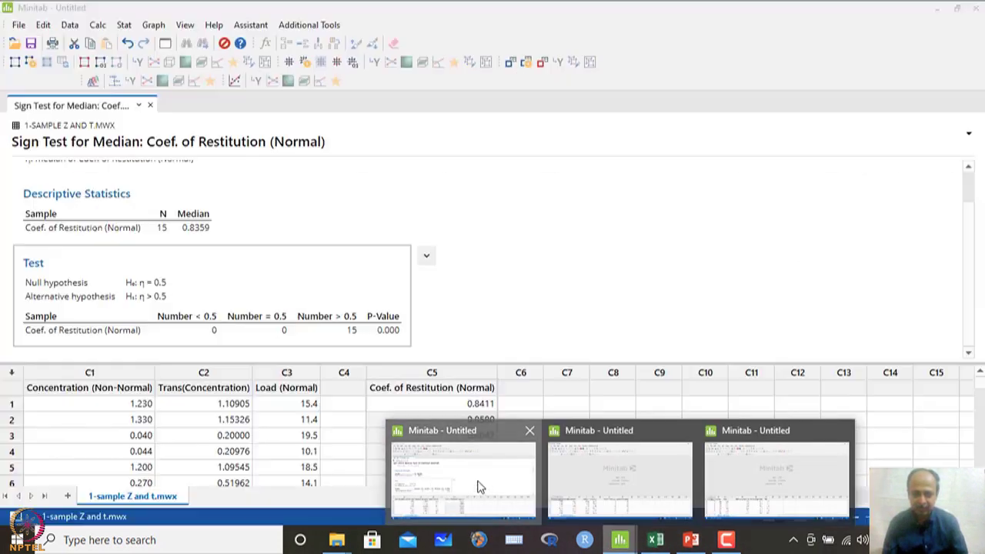
pyautogui.click(150, 105)
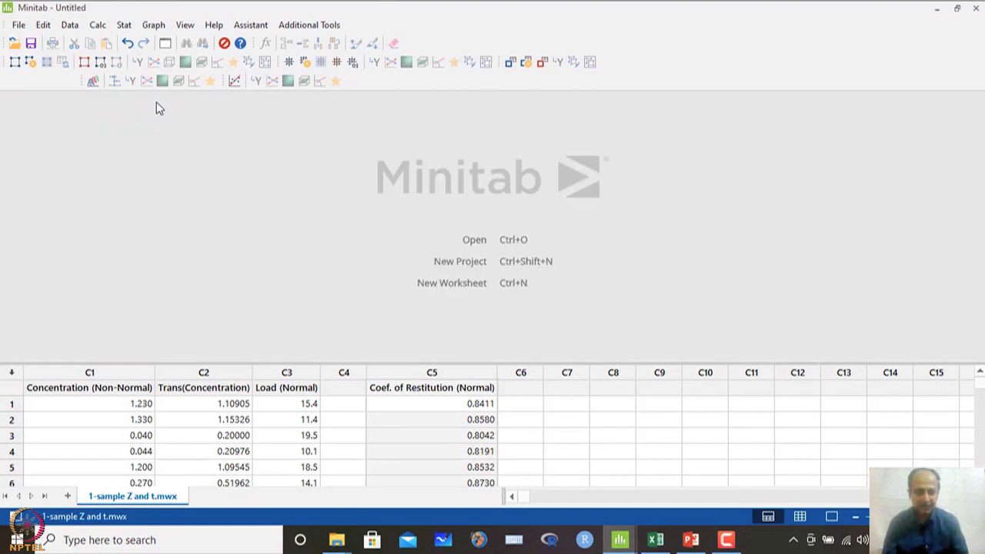
# In 1 Variance, add Coef. of Restitution (Normal) and enter hypothesized standard deviation .03
pyautogui.click(124, 25)
pyautogui.moveTo(141, 77)
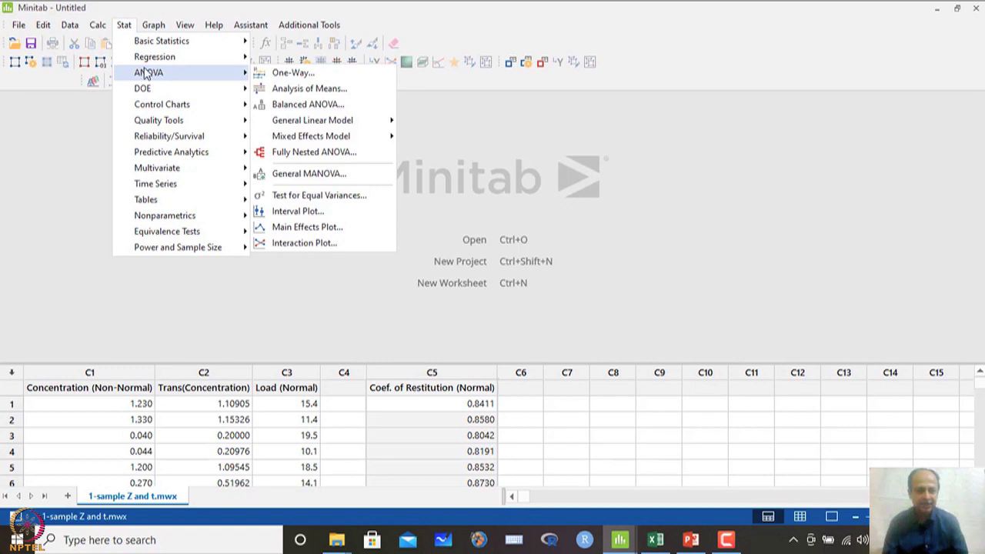
pyautogui.moveTo(157, 42)
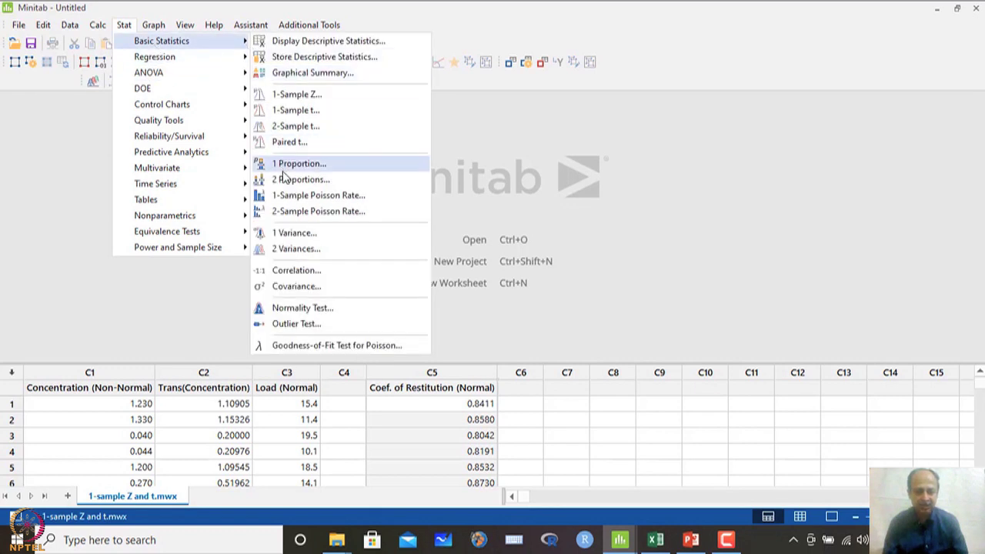
pyautogui.click(309, 234)
pyautogui.click(527, 211)
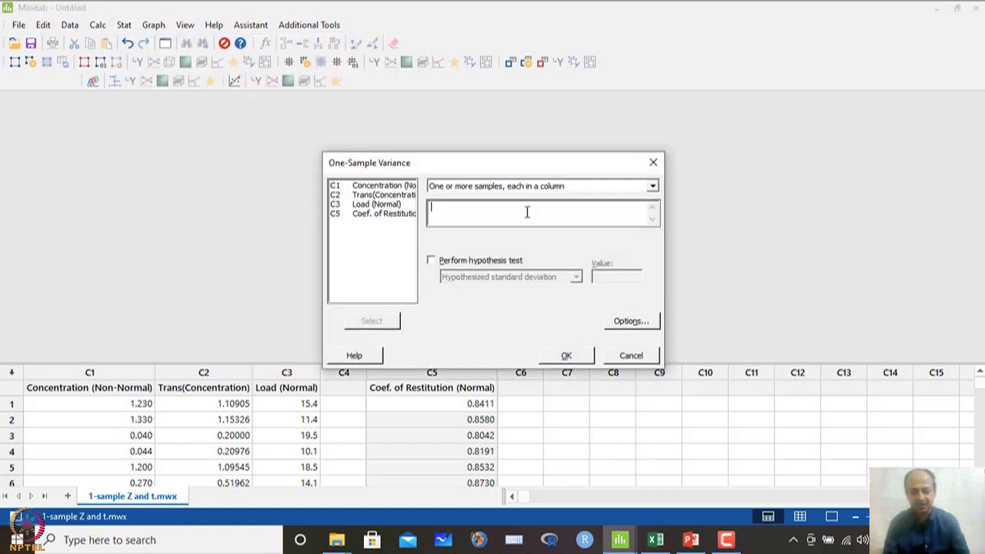
pyautogui.doubleClick(385, 213)
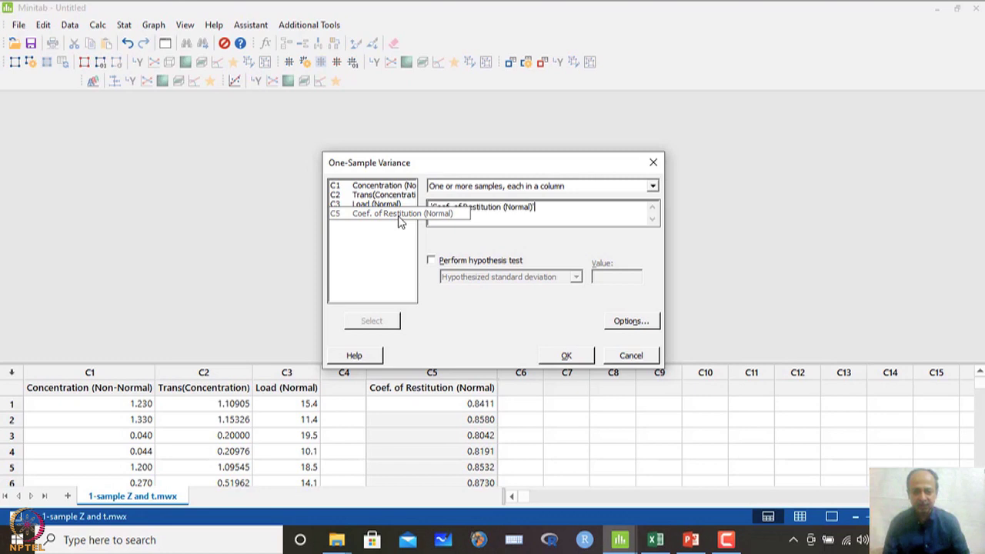
pyautogui.click(510, 263)
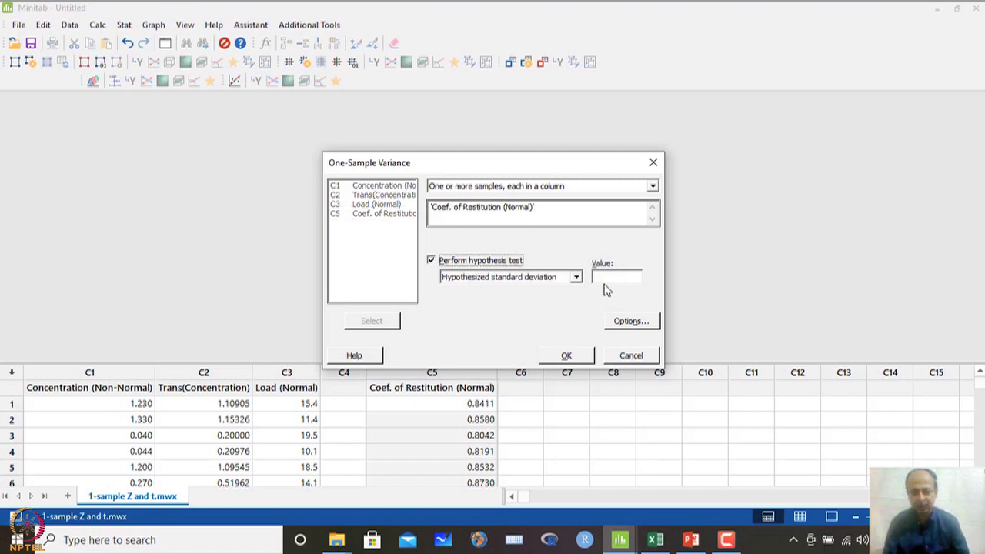
pyautogui.click(608, 277)
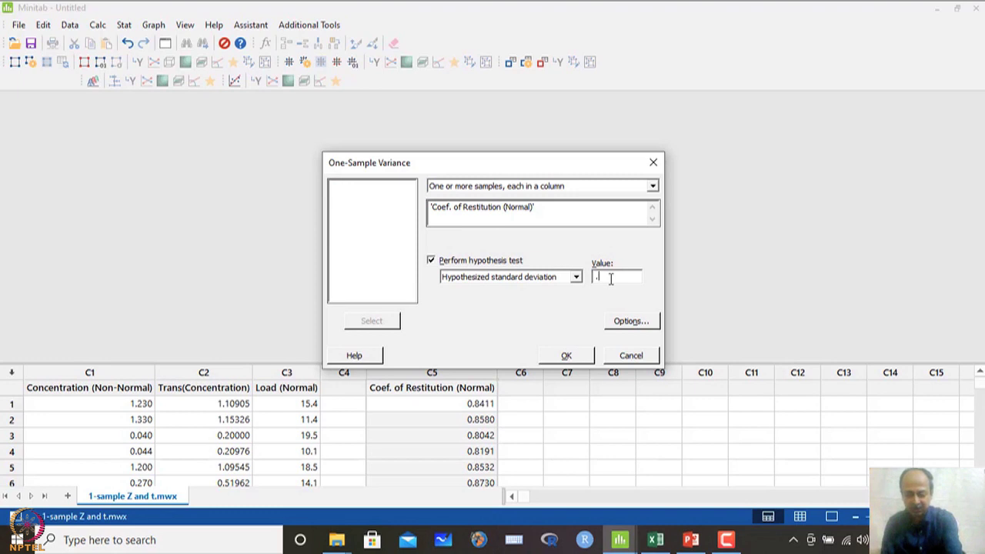
pyautogui.write('.03')
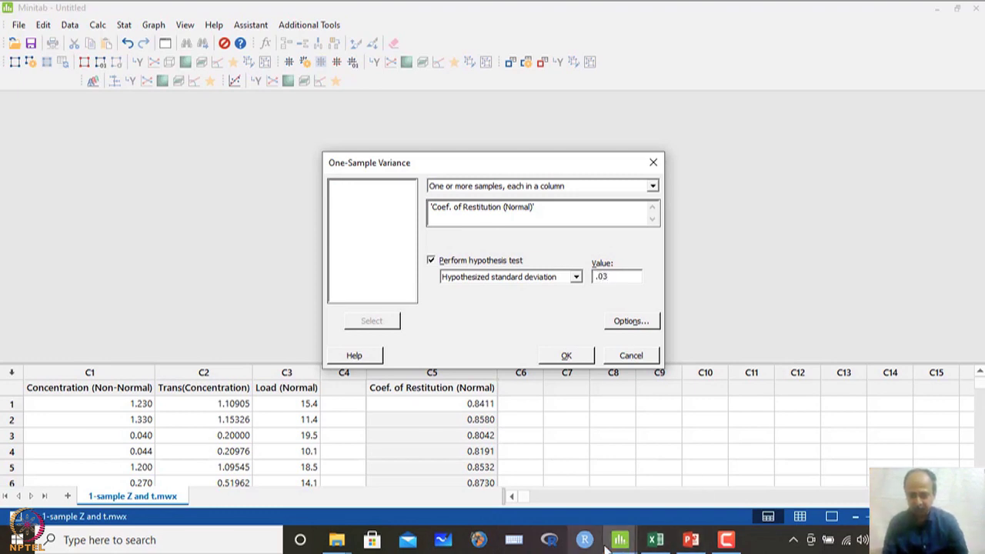
pyautogui.click(691, 541)
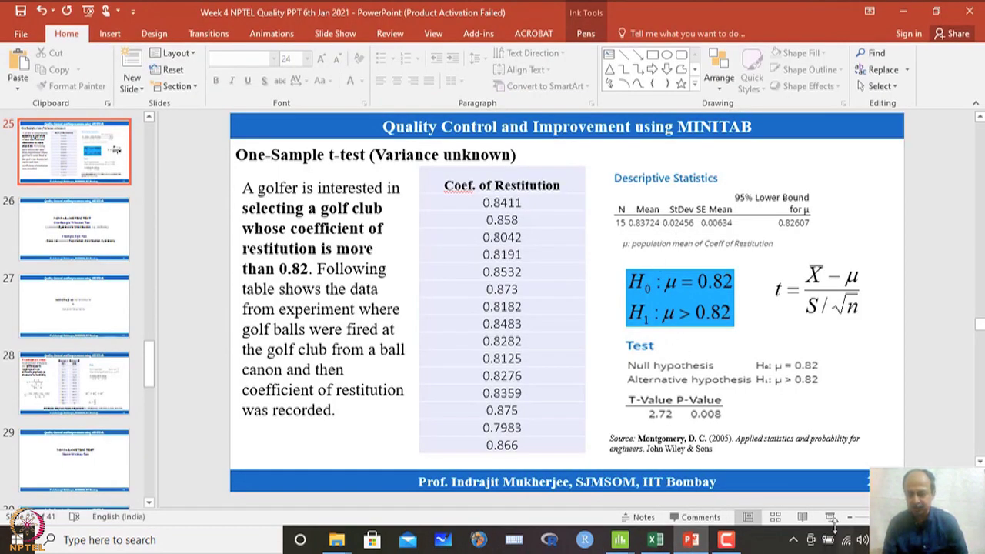
# Show the One-Sample t-test slide as a full-screen slide show, then return to Minitab
pyautogui.hotkey('shift', 'F5')
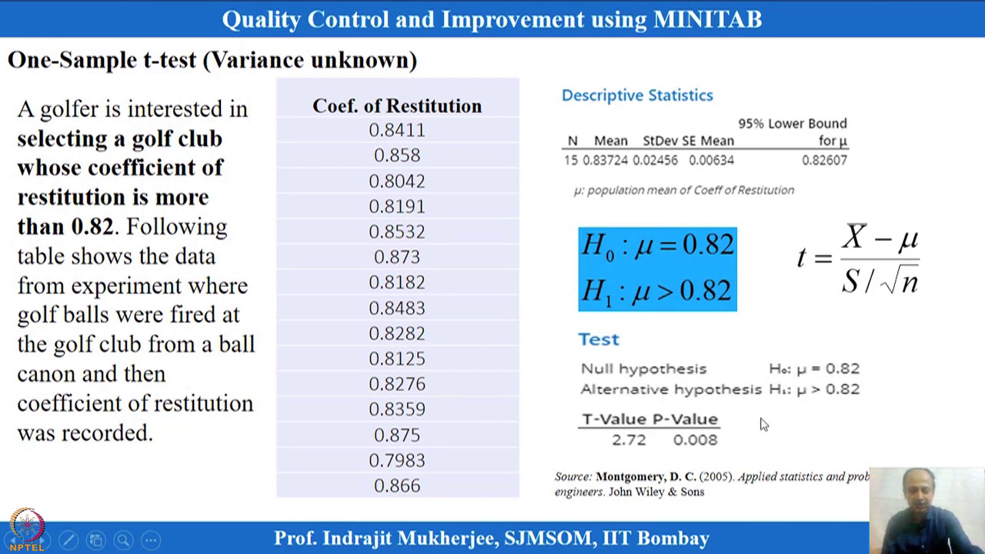
pyautogui.press('Escape')
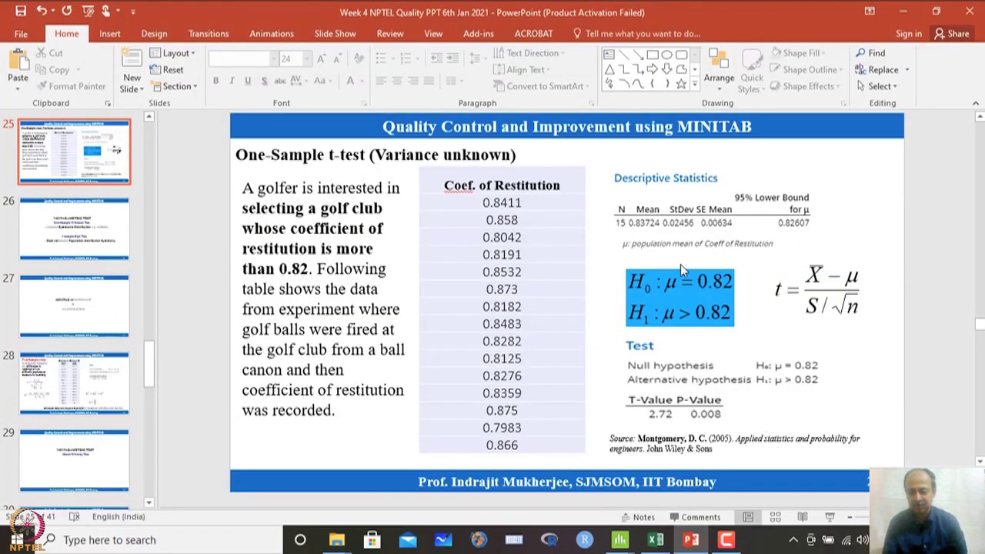
pyautogui.moveTo(620, 539)
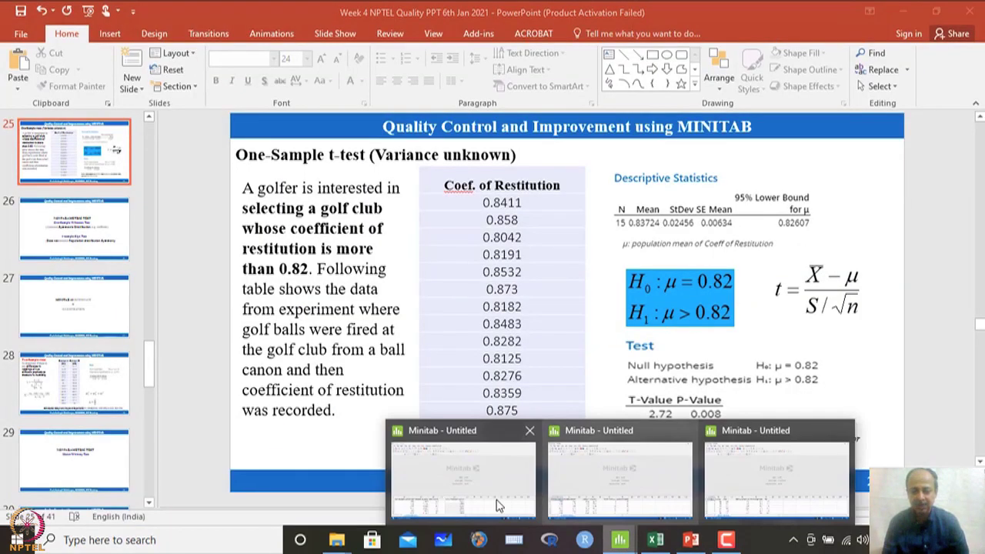
pyautogui.click(497, 503)
# Keep 95.0% confidence and the not-equal alternative, then run the one-variance test
pyautogui.moveTo(615, 277); pyautogui.dragTo(595, 278)
pyautogui.click(629, 325)
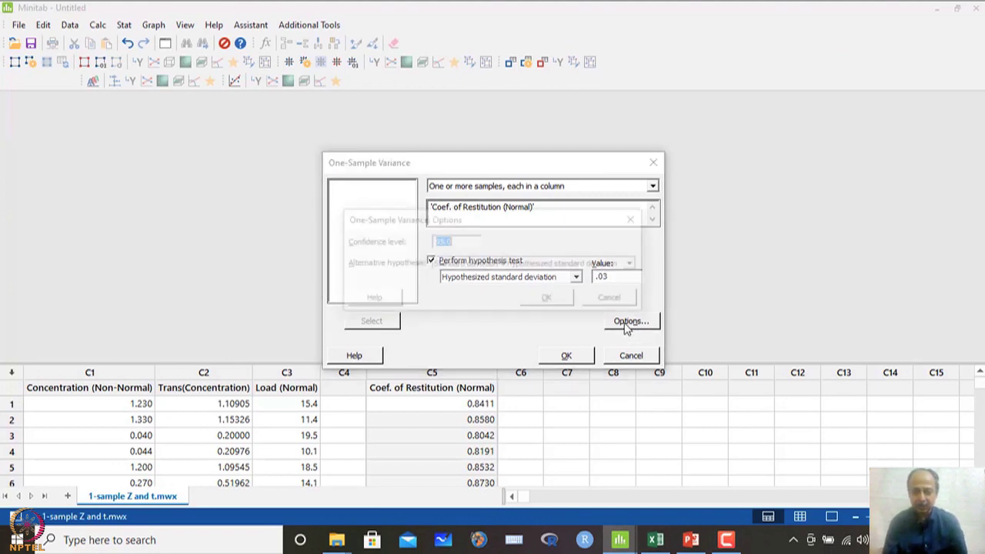
pyautogui.click(466, 243)
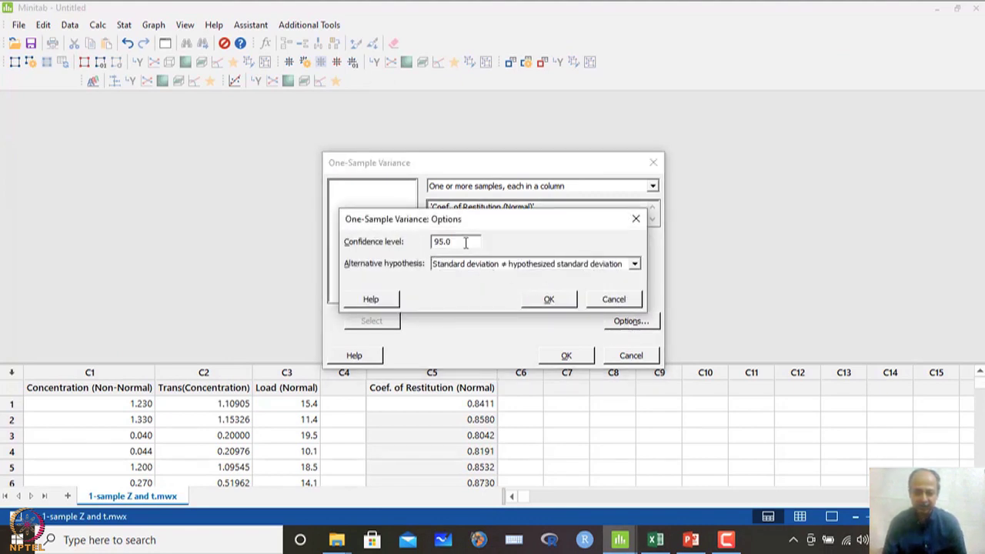
pyautogui.moveTo(464, 243); pyautogui.dragTo(434, 243)
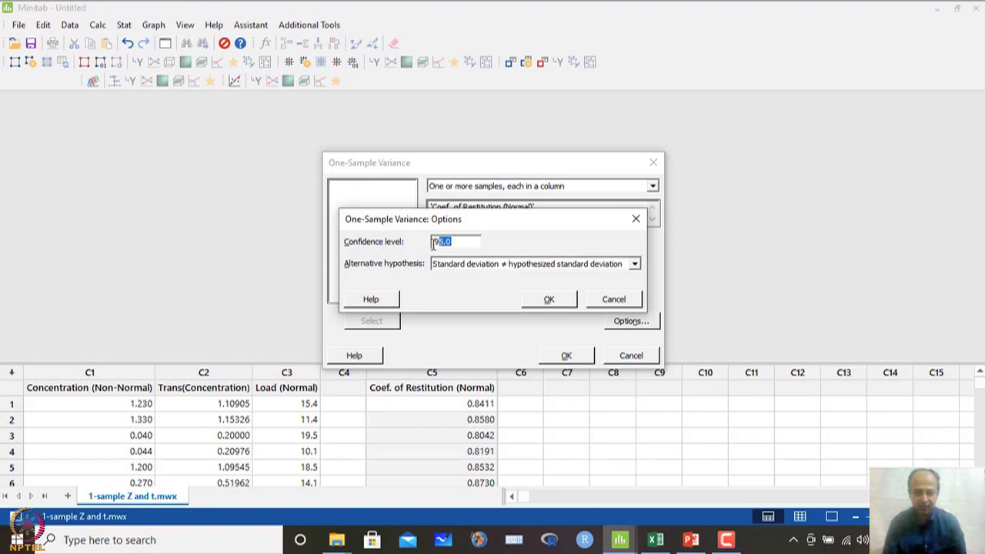
pyautogui.click(561, 269)
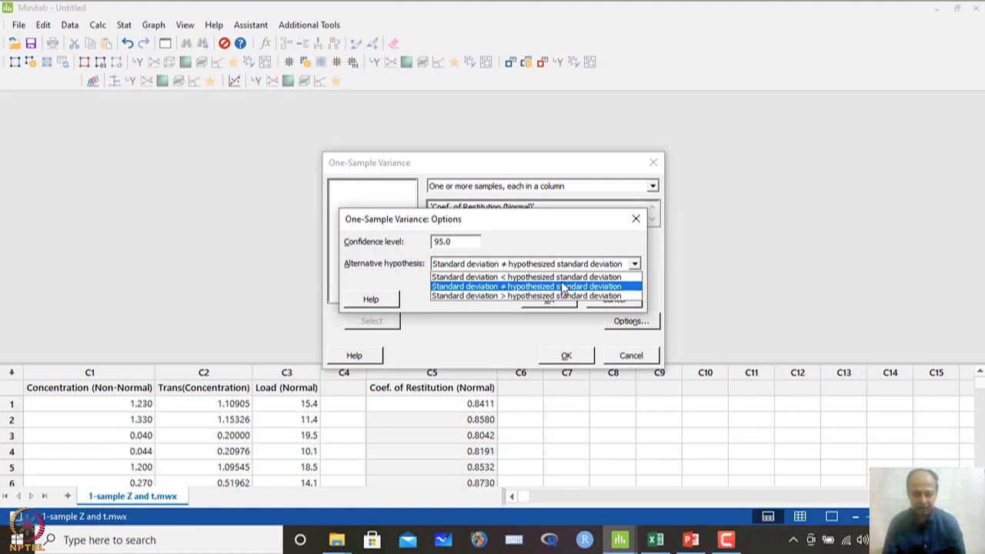
pyautogui.click(562, 287)
pyautogui.click(571, 304)
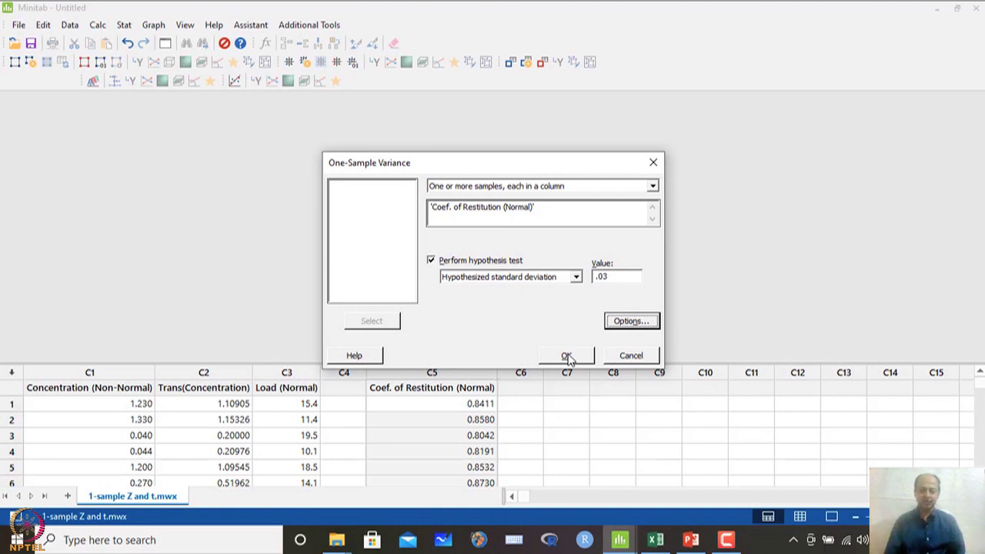
pyautogui.click(567, 356)
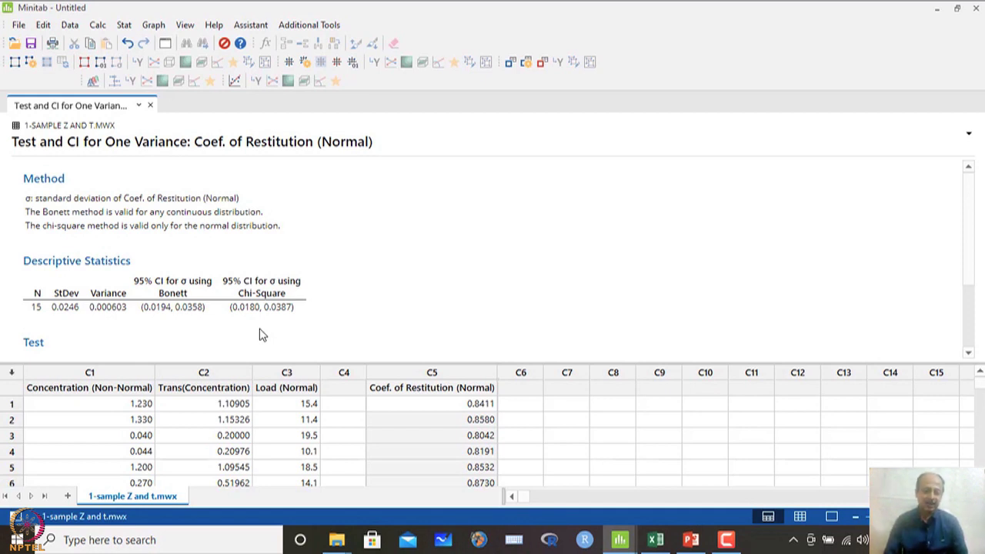
# Copy the one-variance Test results table as a picture
pyautogui.scroll(-3, 272, 319)
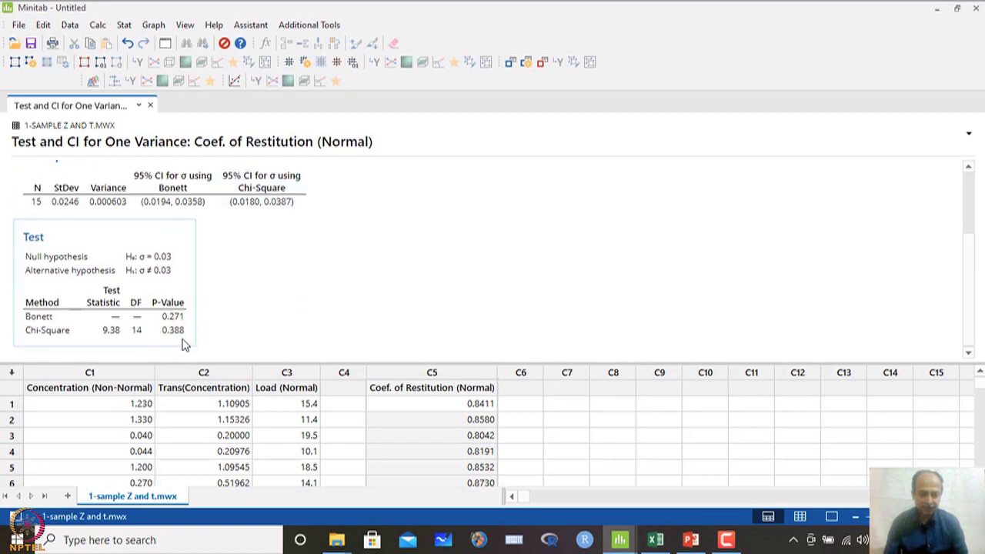
pyautogui.click(189, 303)
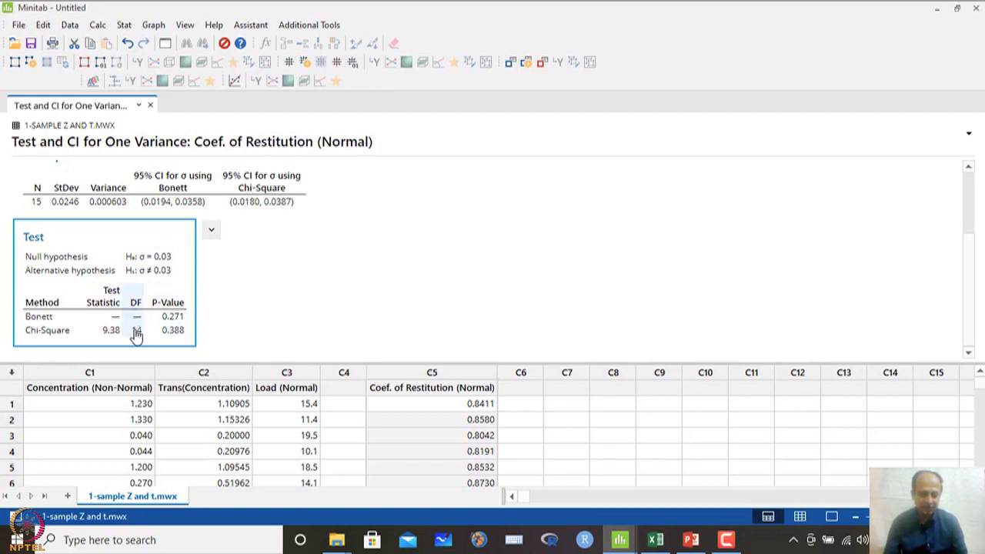
pyautogui.click(212, 231)
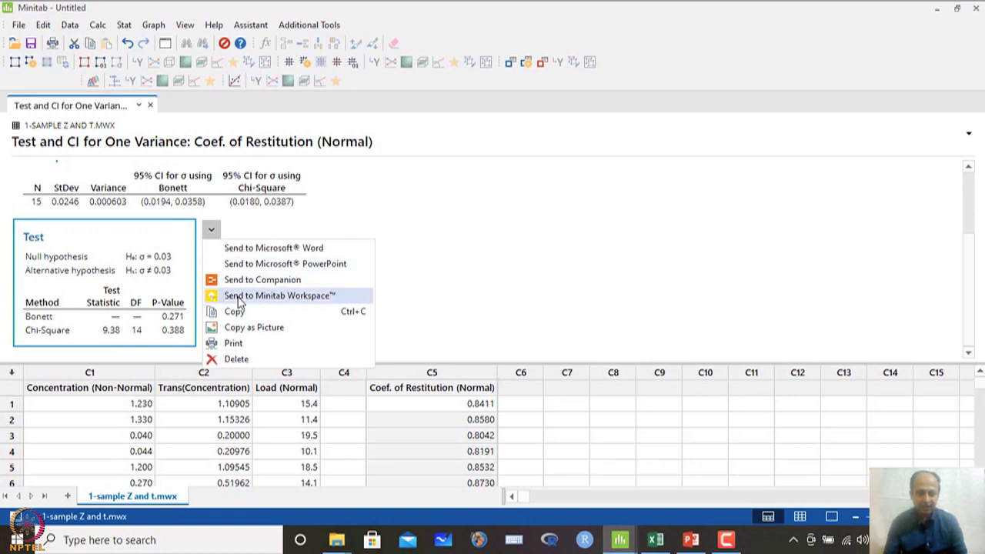
pyautogui.click(240, 327)
# Replace the sign test picture with the variance Test table, enlarged and moved to columns G–N
pyautogui.click(656, 540)
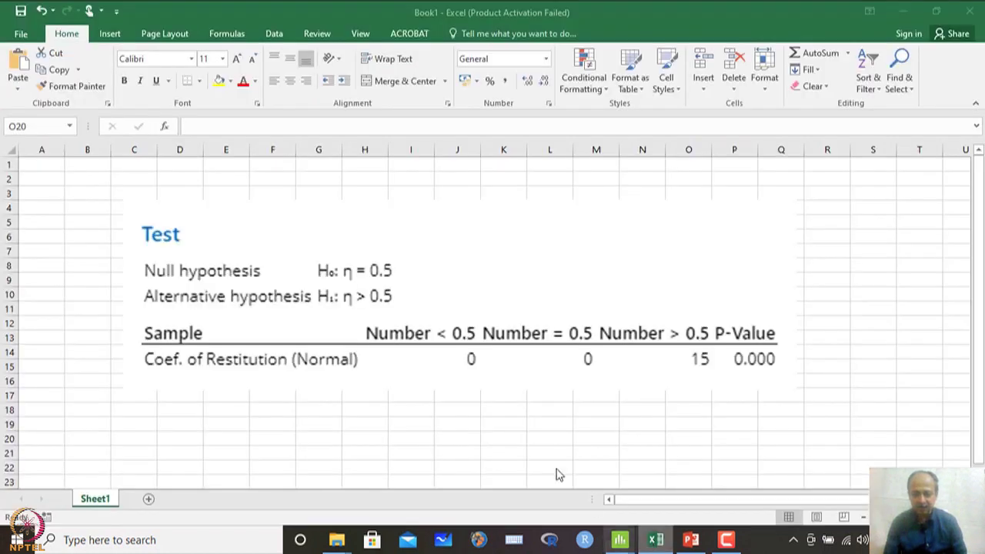
pyautogui.click(282, 314)
pyautogui.press('Delete')
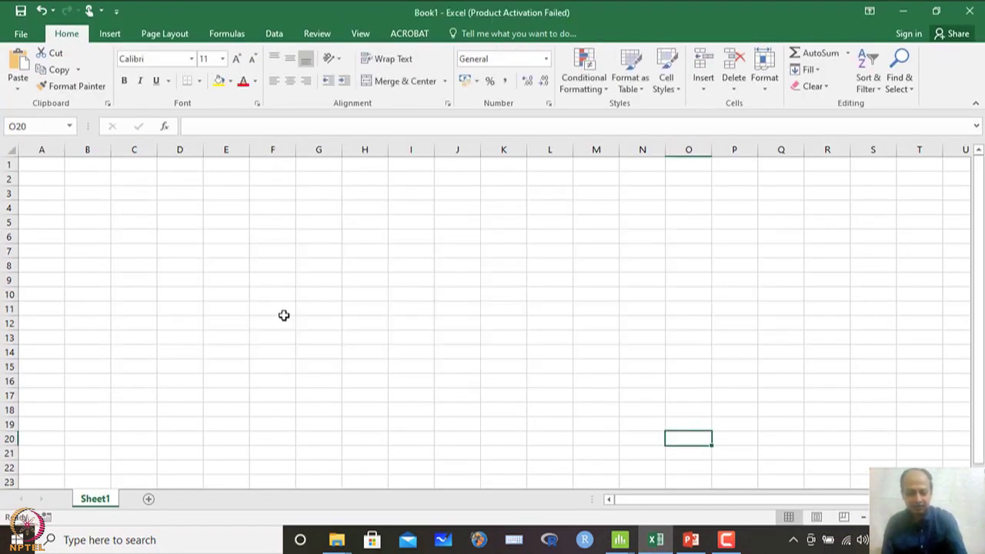
pyautogui.hotkey('ctrl', 'v')
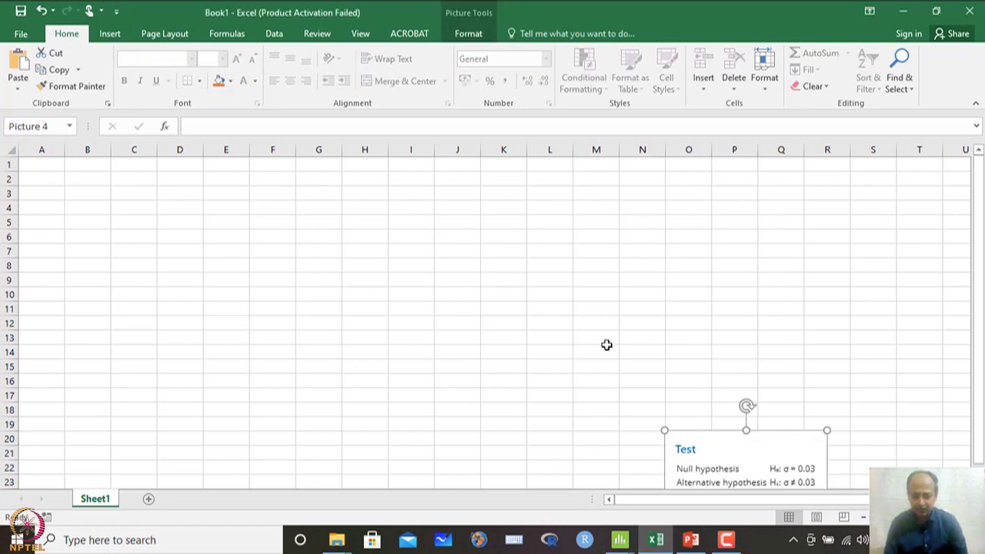
pyautogui.scroll(-4, 606, 345)
pyautogui.moveTo(663, 256); pyautogui.dragTo(452, 249)
pyautogui.moveTo(561, 257); pyautogui.dragTo(393, 317)
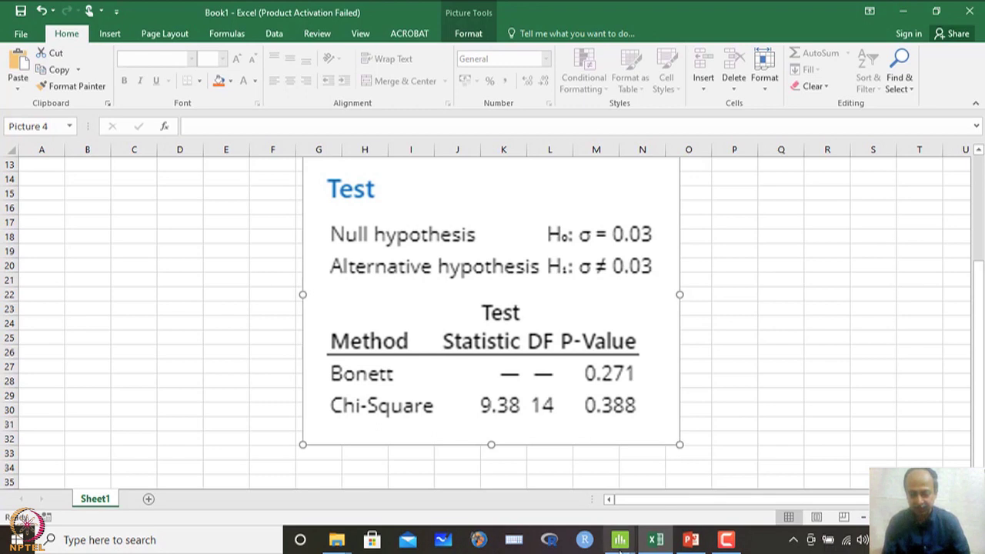
pyautogui.moveTo(620, 539)
pyautogui.click(510, 499)
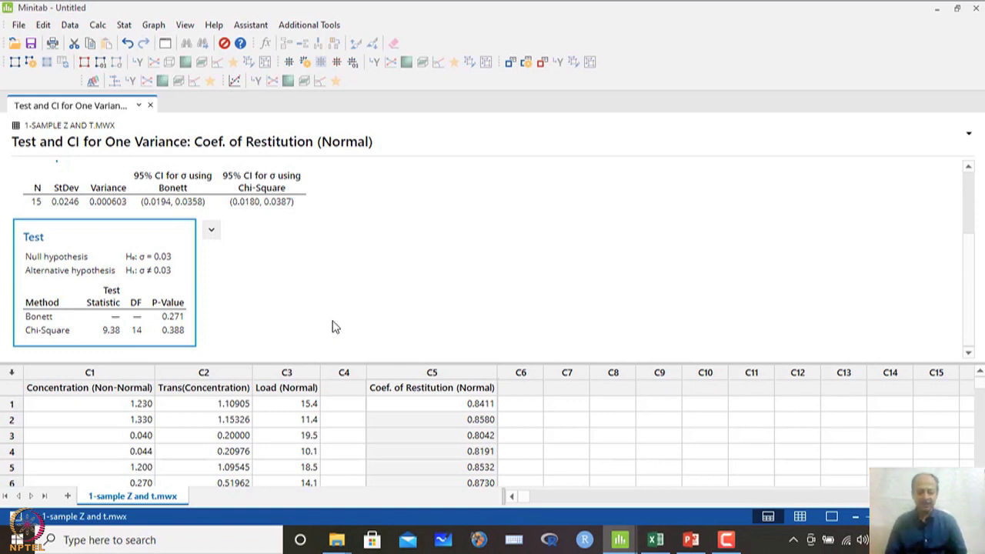
# Select the Load (Normal) column in the worksheet
pyautogui.click(299, 405)
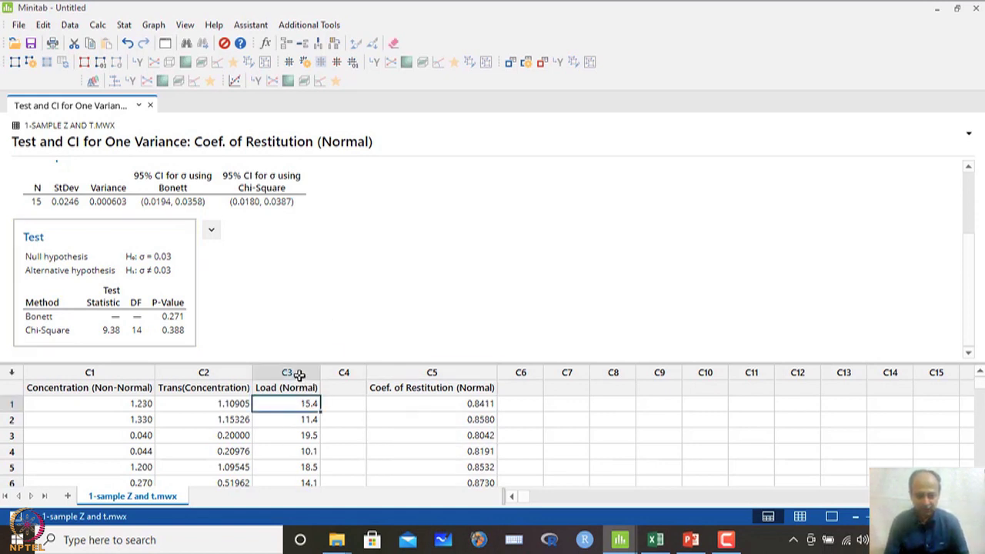
pyautogui.click(299, 374)
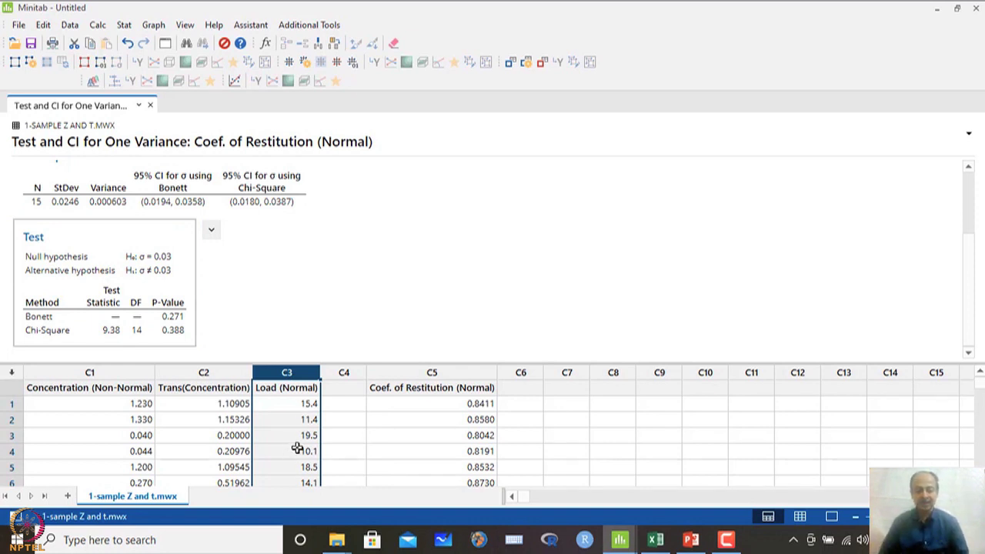
pyautogui.click(450, 397)
pyautogui.click(432, 374)
pyautogui.click(307, 375)
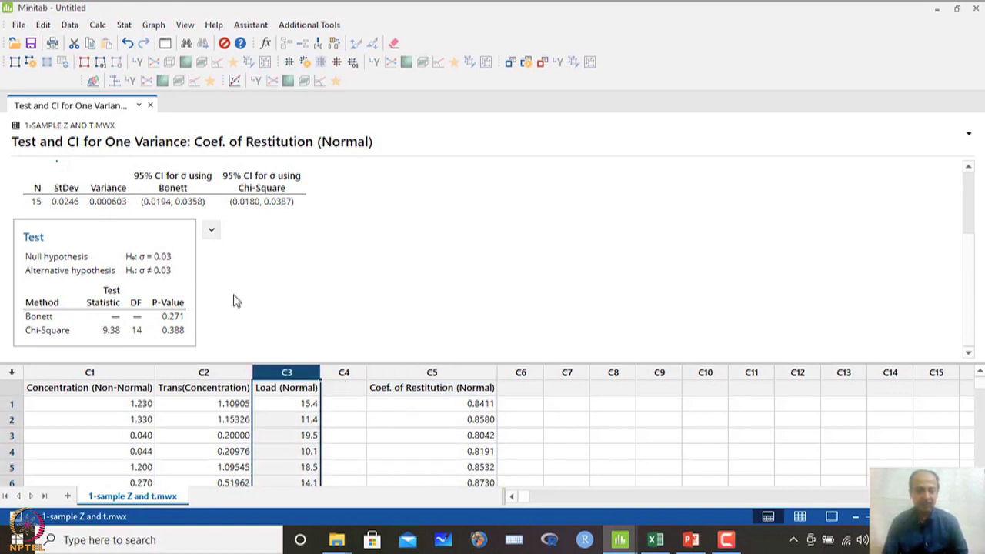
# Run a normality test on Load (Normal) to create its normal probability plot
pyautogui.click(124, 25)
pyautogui.moveTo(129, 44)
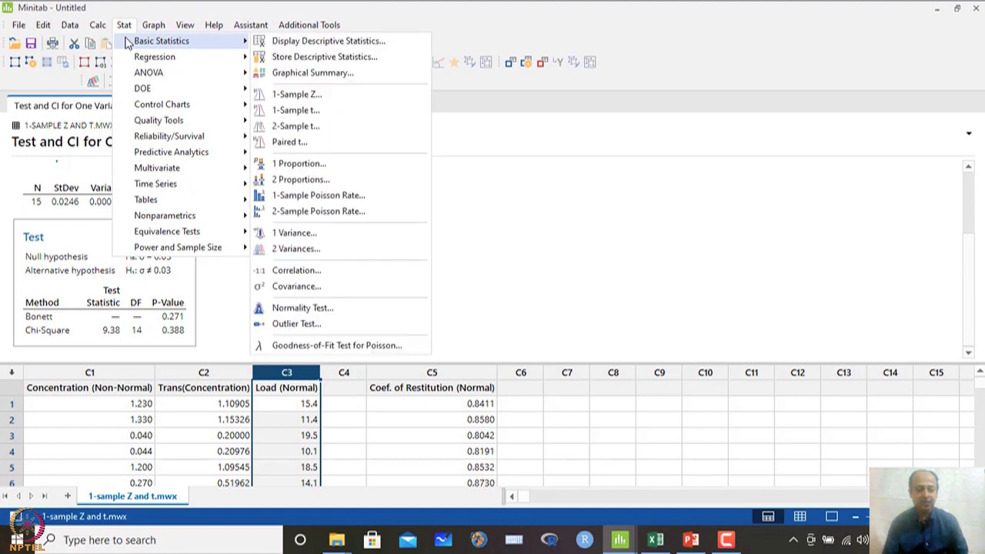
pyautogui.click(308, 310)
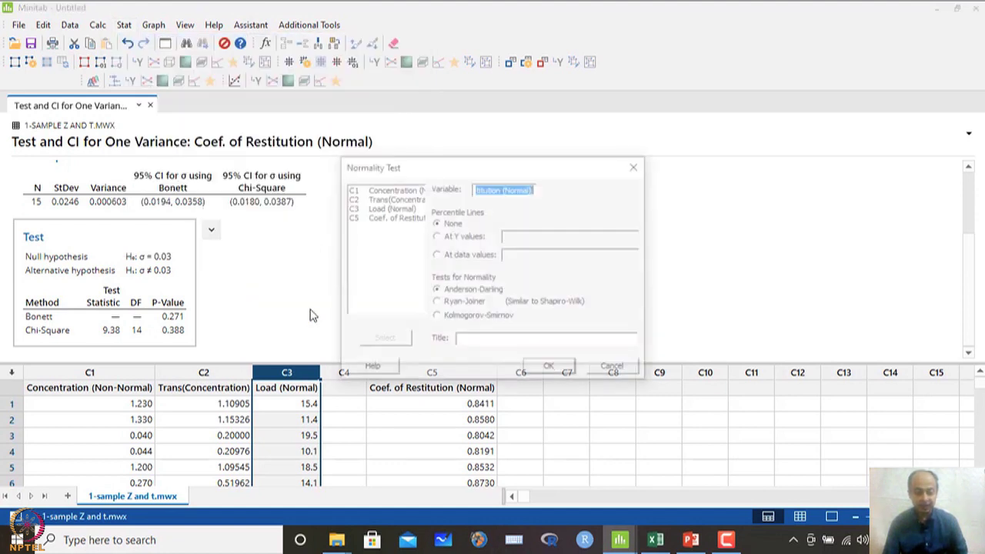
pyautogui.doubleClick(393, 211)
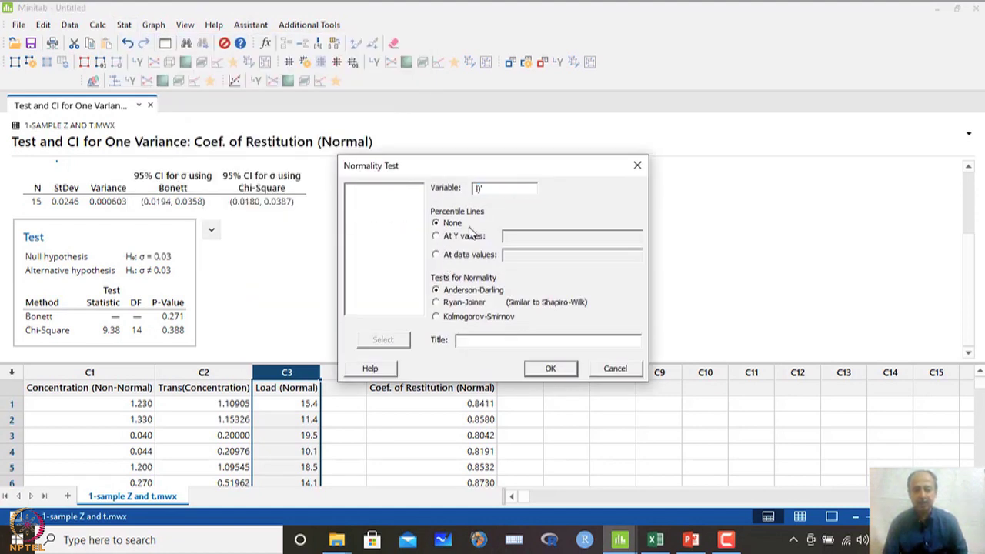
pyautogui.click(490, 189)
pyautogui.moveTo(490, 189); pyautogui.dragTo(470, 188)
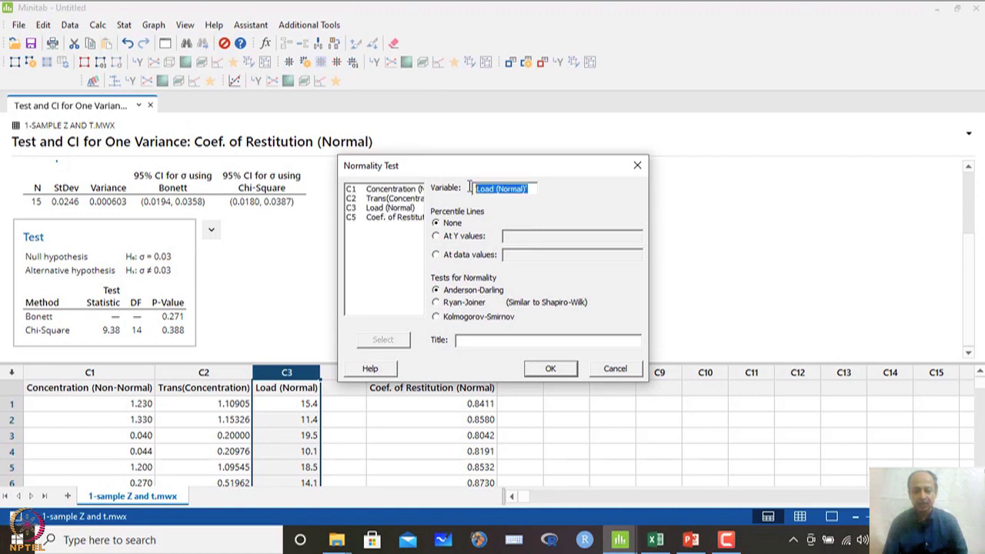
pyautogui.click(538, 368)
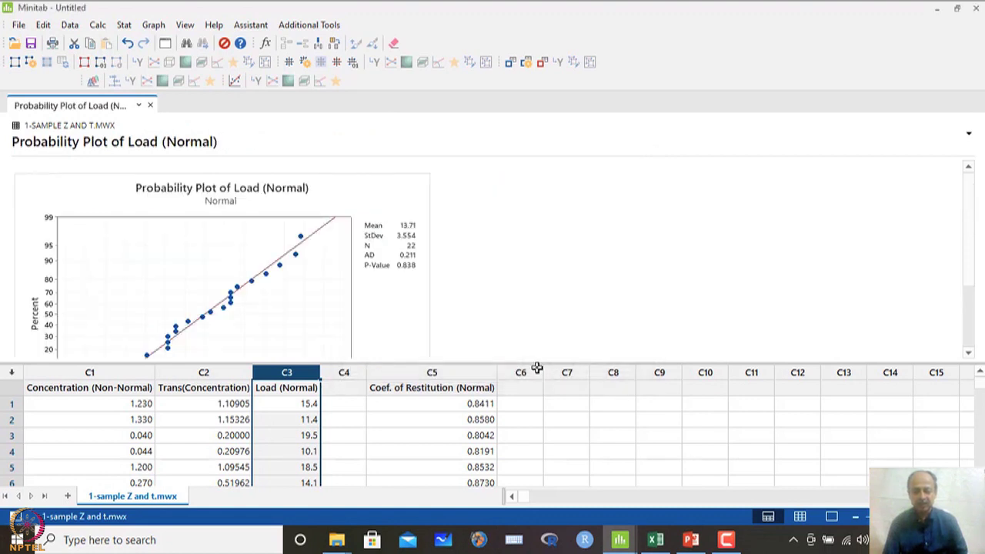
# Review the probability plot enlarged in the graph editor: AD 0.211, P-value 0.838
pyautogui.doubleClick(411, 265)
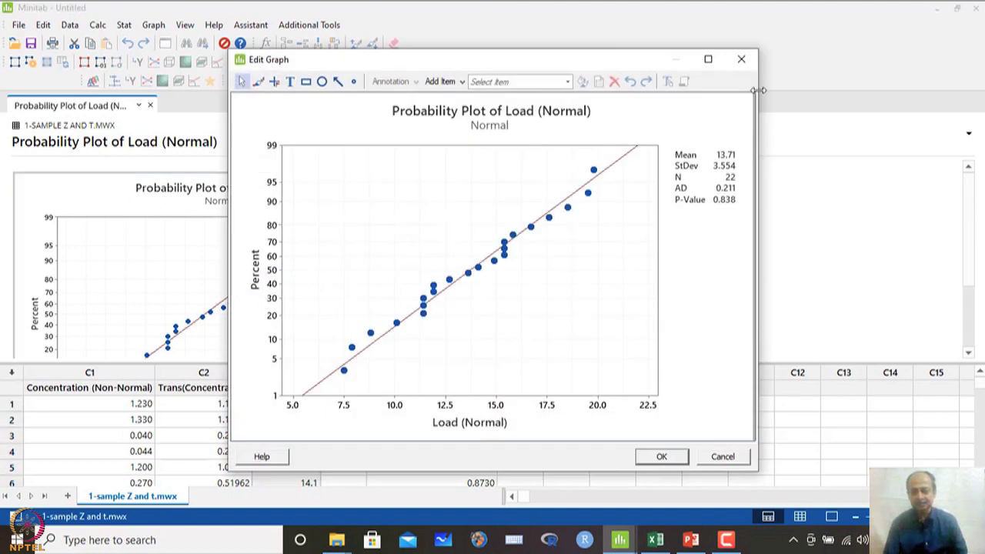
pyautogui.click(708, 60)
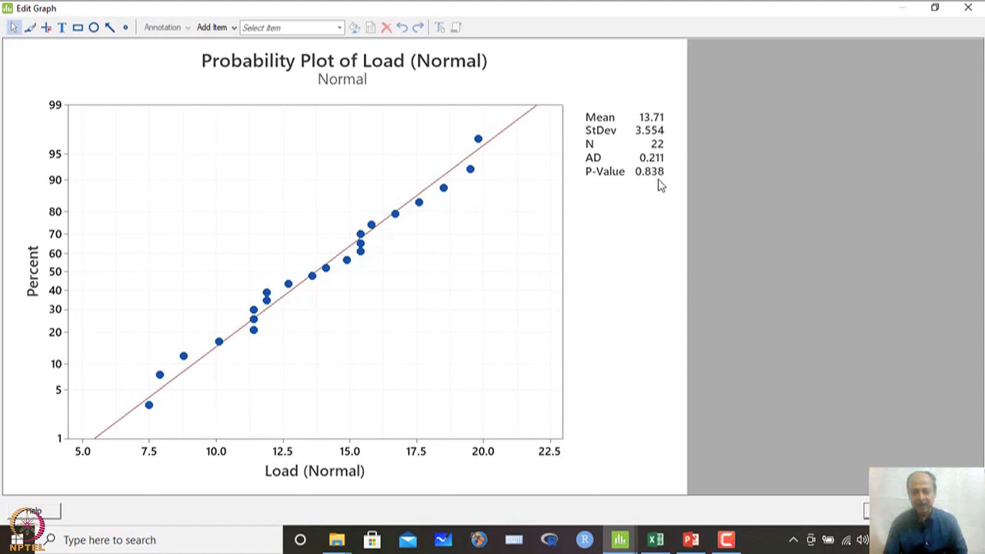
pyautogui.click(968, 7)
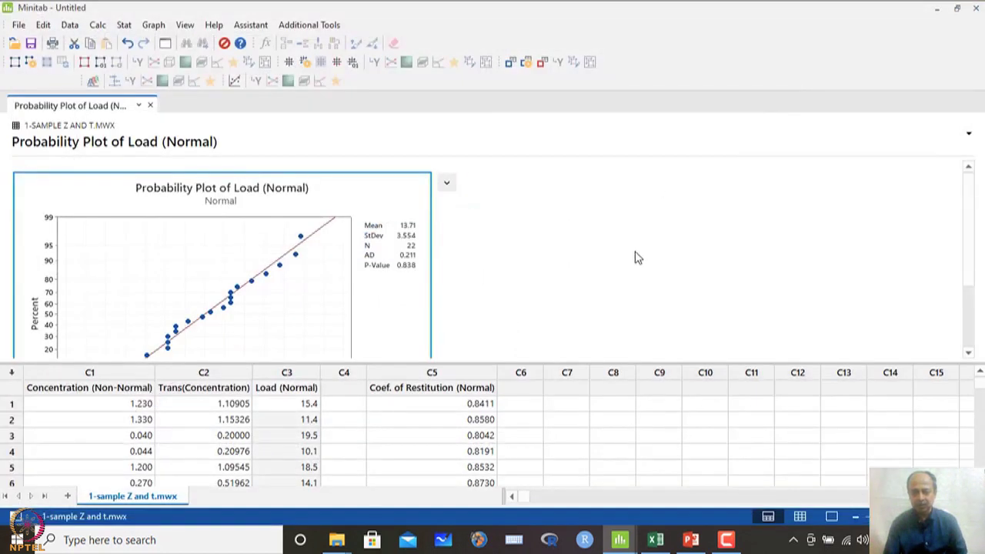
pyautogui.click(124, 26)
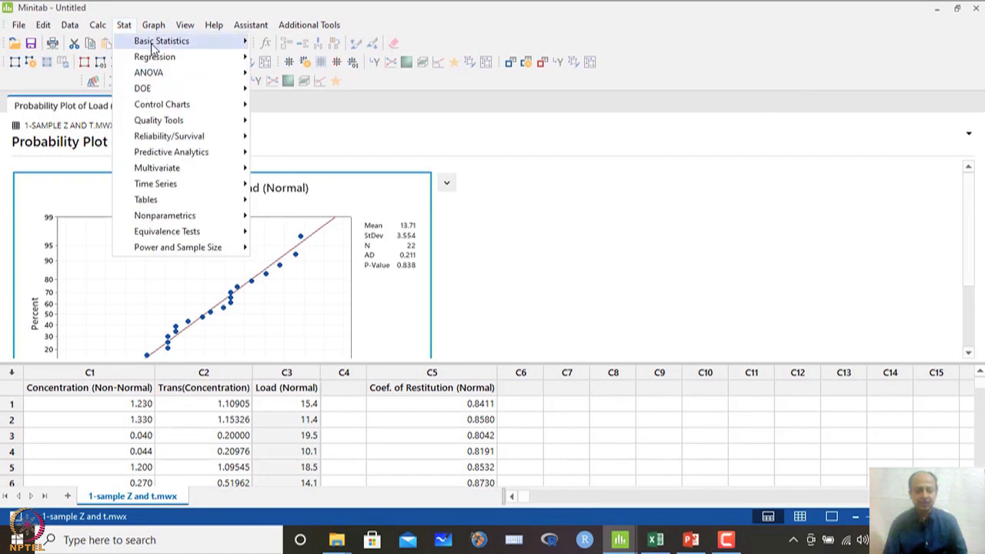
pyautogui.moveTo(153, 46)
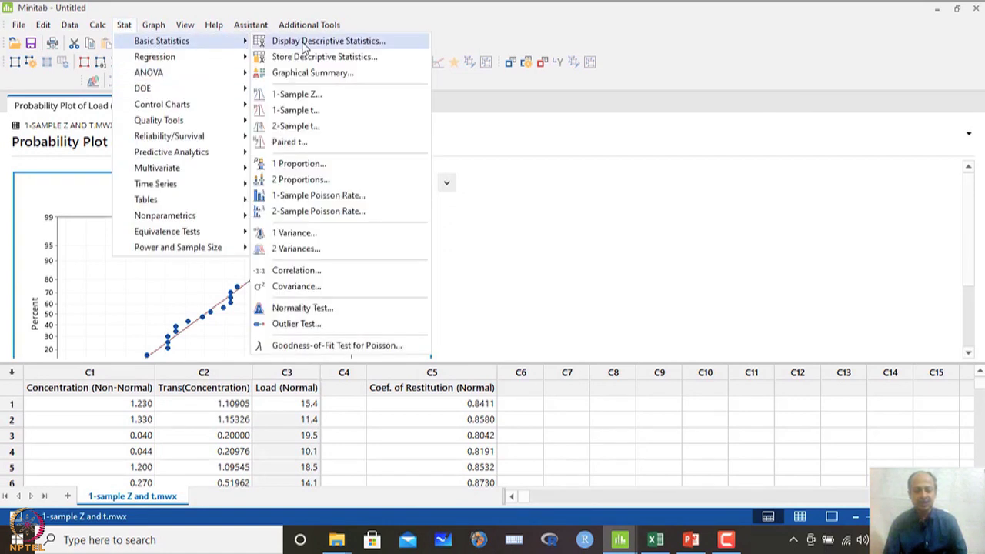
# Test Load (Normal) against a hypothesized mean of 15 with a greater-than alternative, giving T = -1.70, P = 0.948
pyautogui.click(311, 112)
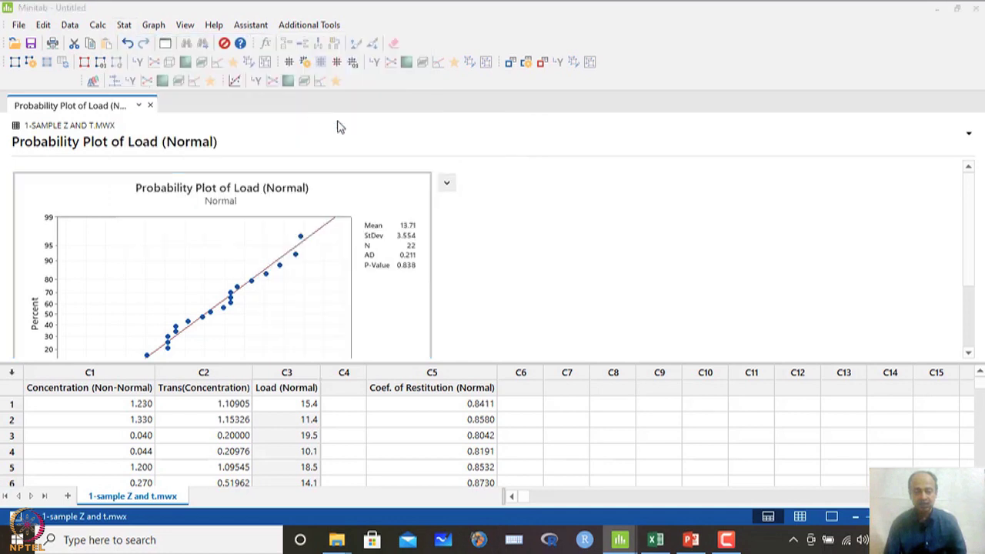
pyautogui.click(575, 202)
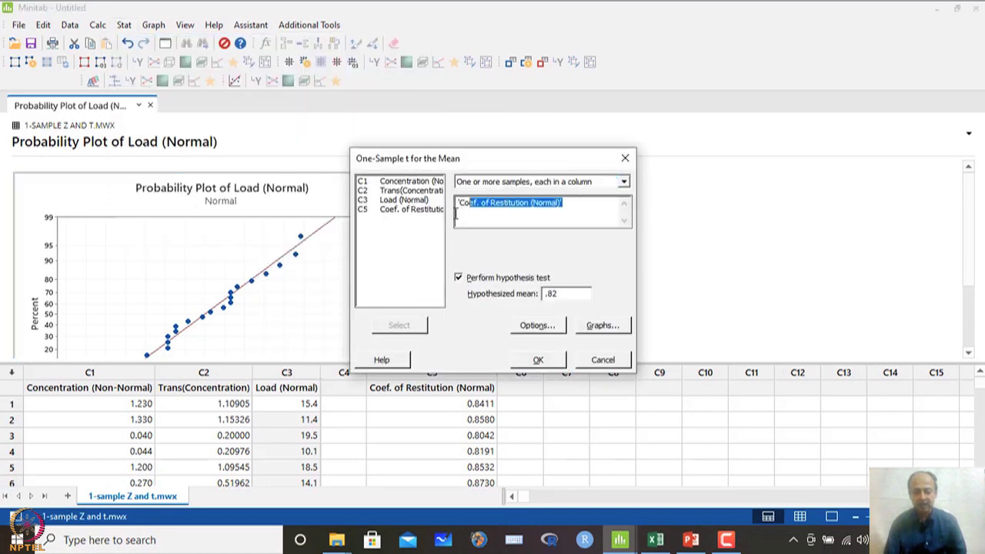
pyautogui.doubleClick(406, 200)
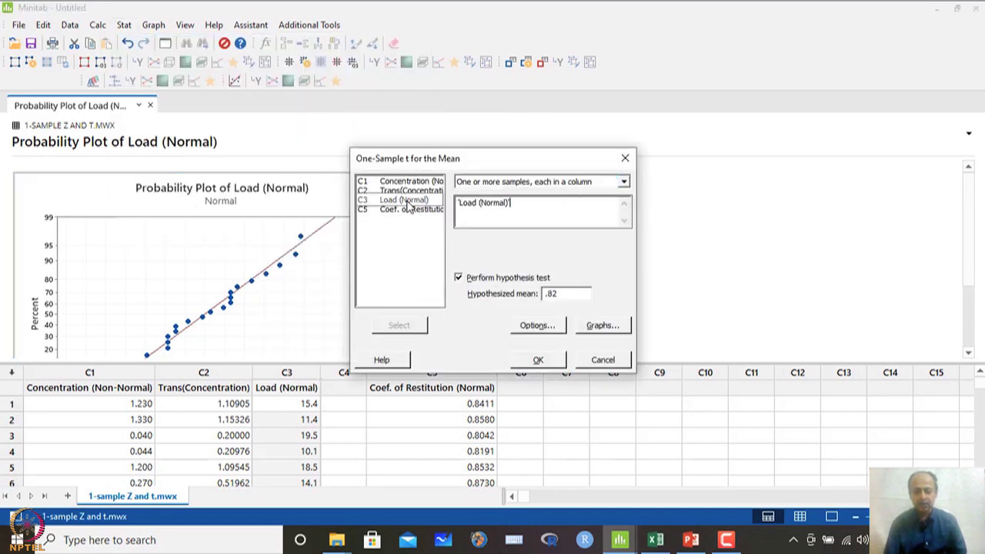
pyautogui.doubleClick(561, 293)
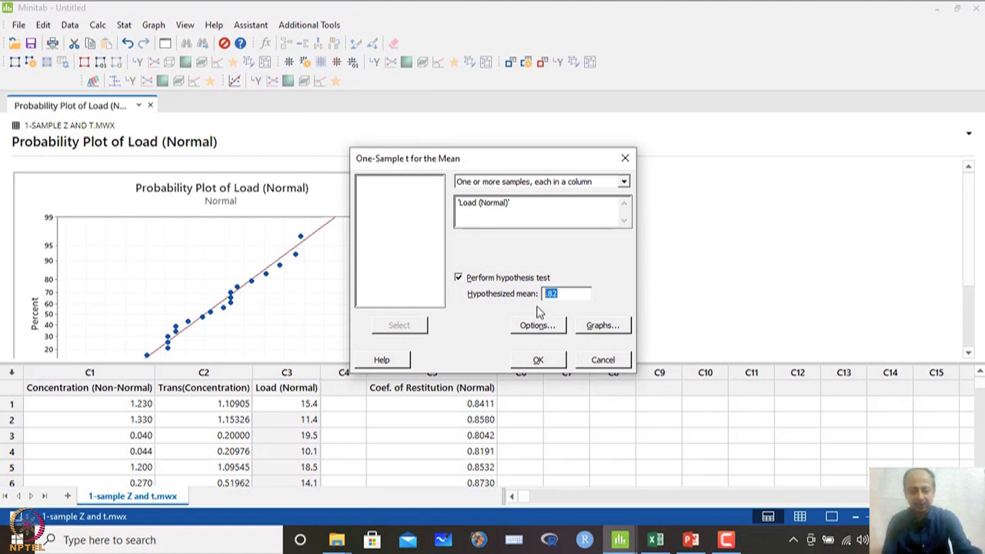
pyautogui.write('15')
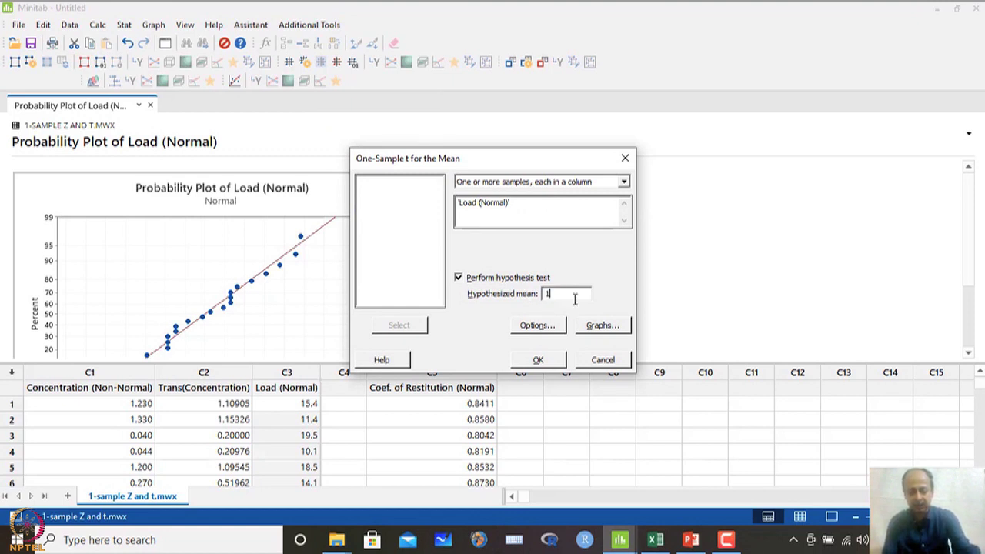
pyautogui.click(539, 326)
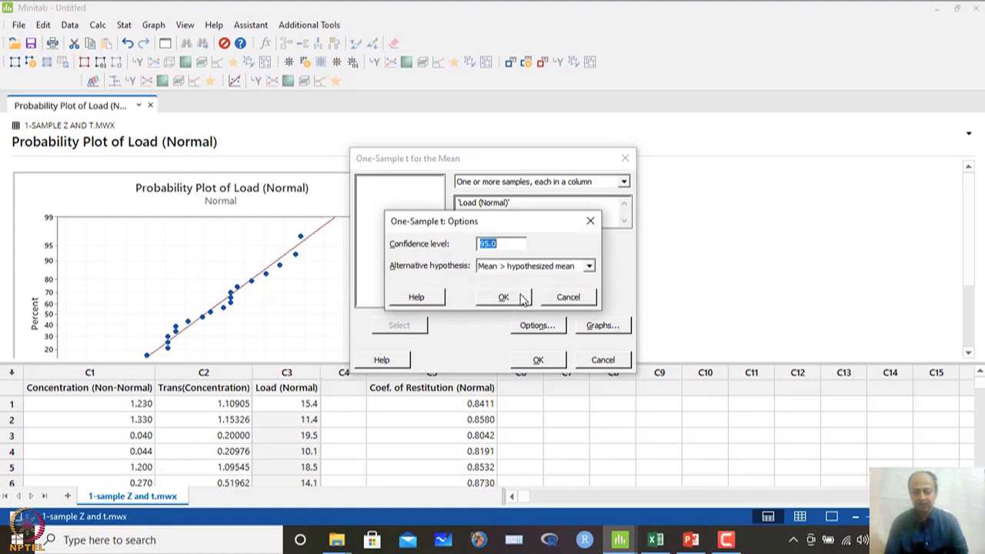
pyautogui.click(521, 299)
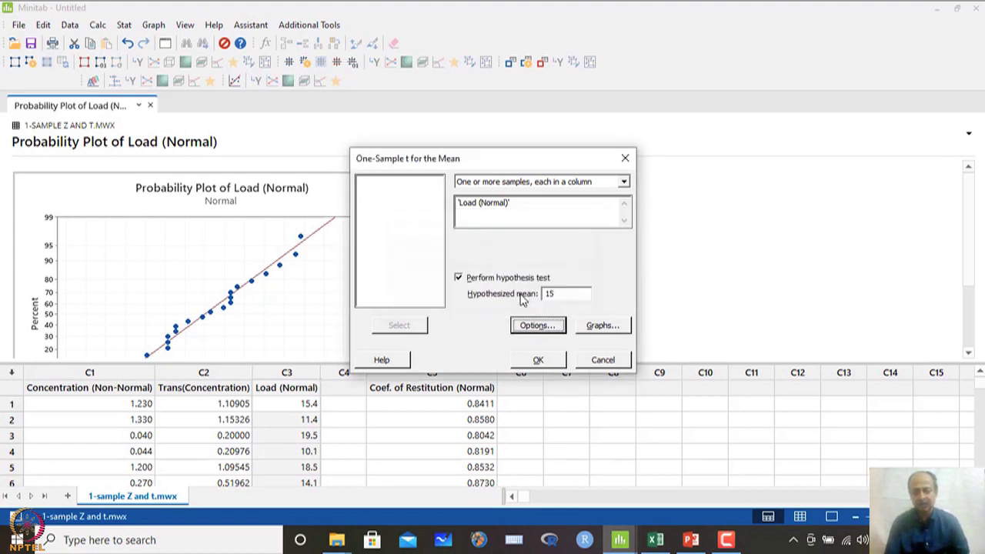
pyautogui.click(539, 361)
pyautogui.scroll(-3, 231, 285)
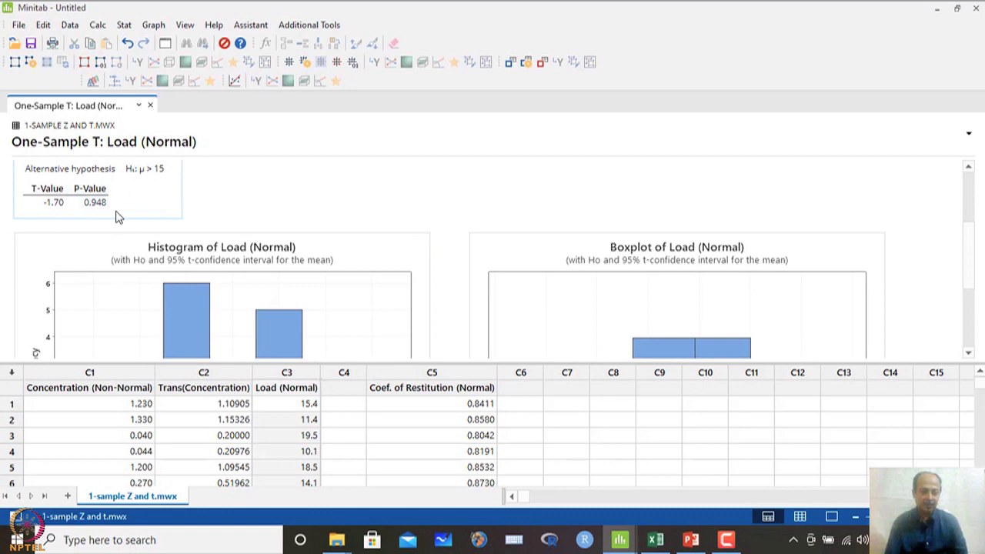
pyautogui.scroll(-3, 116, 216)
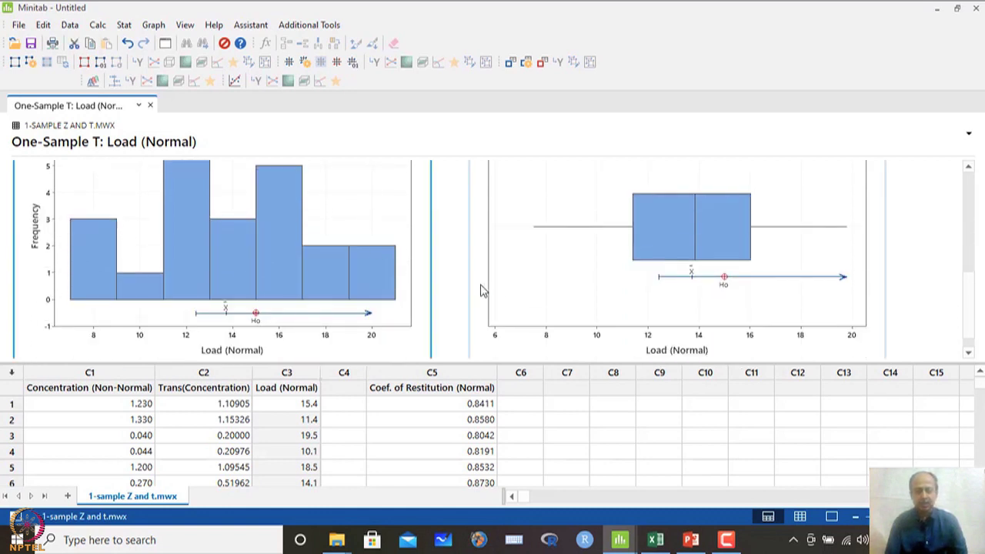
pyautogui.scroll(5, 326, 262)
pyautogui.scroll(-5, 331, 266)
pyautogui.doubleClick(377, 214)
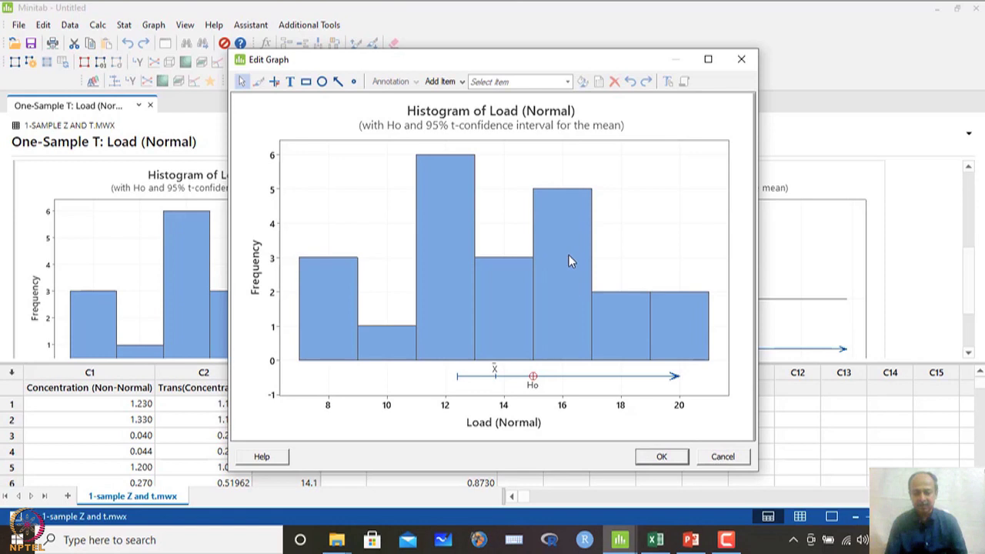
pyautogui.moveTo(568, 253)
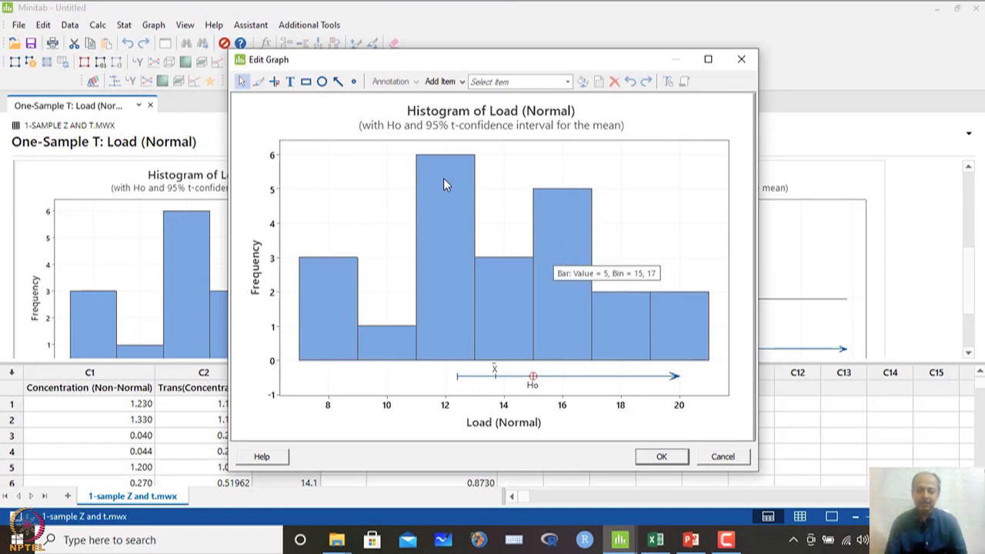
pyautogui.click(741, 55)
pyautogui.doubleClick(689, 252)
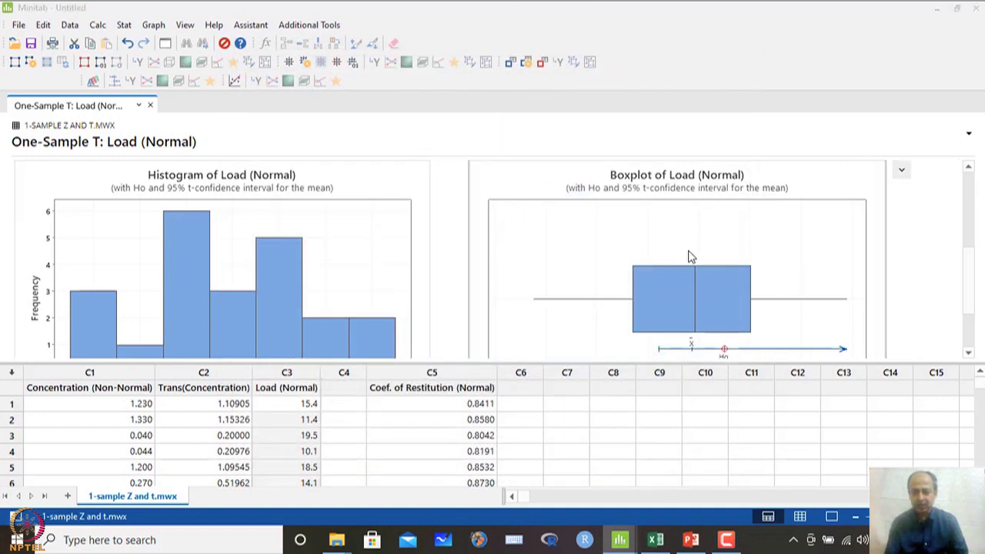
pyautogui.click(708, 58)
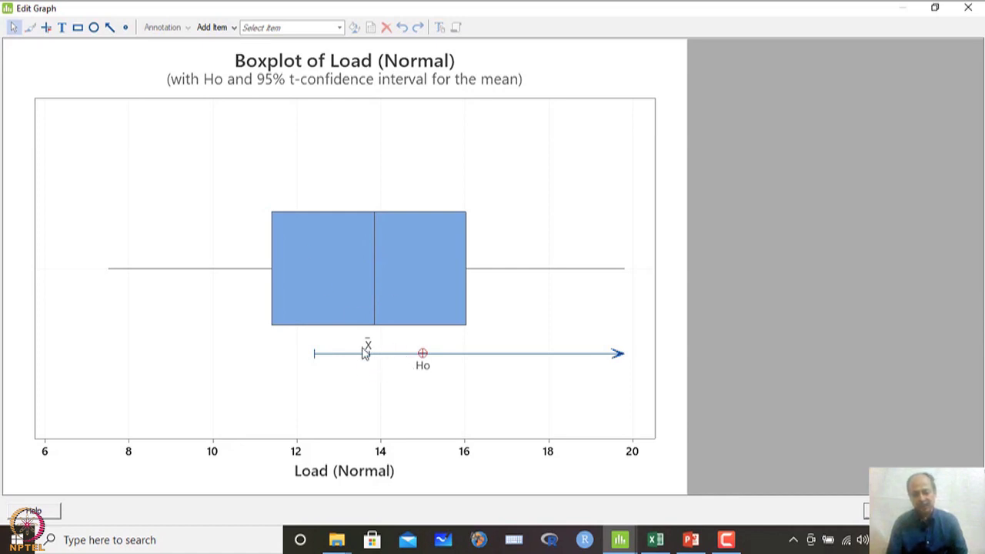
pyautogui.moveTo(373, 360)
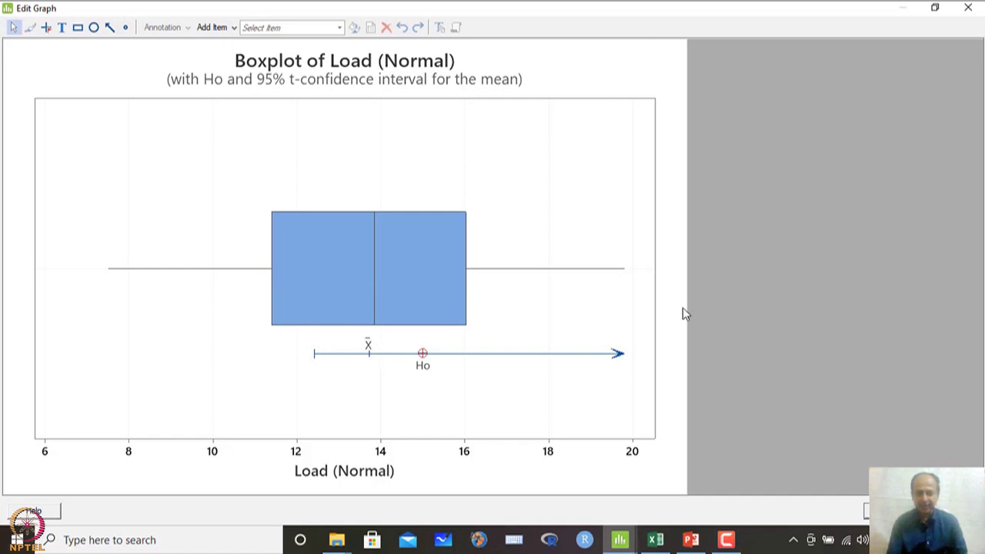
pyautogui.click(933, 12)
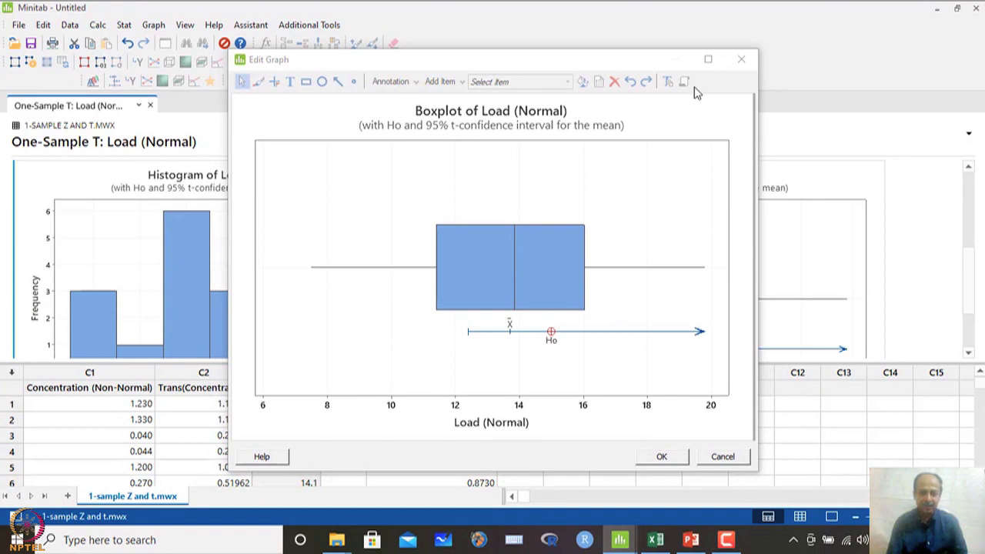
pyautogui.click(686, 62)
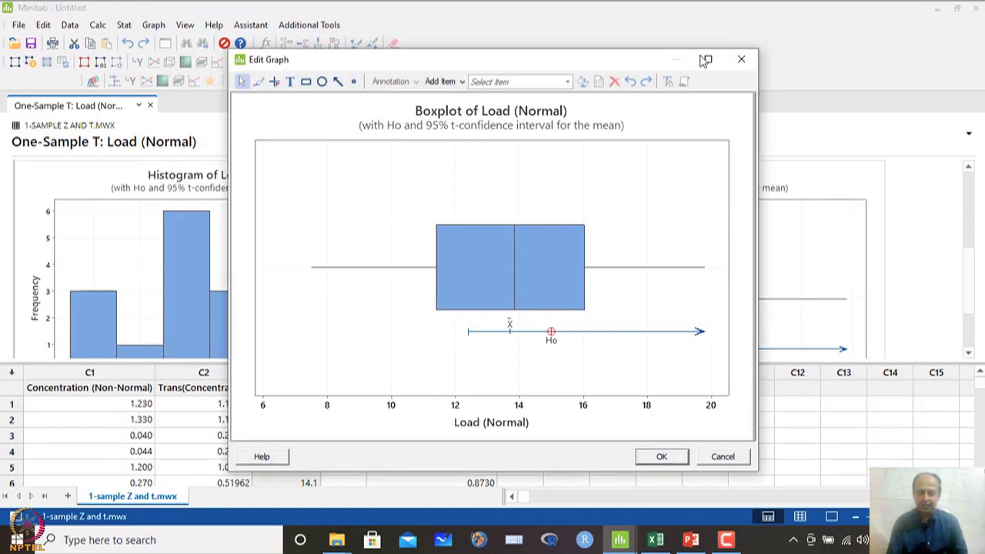
pyautogui.click(702, 453)
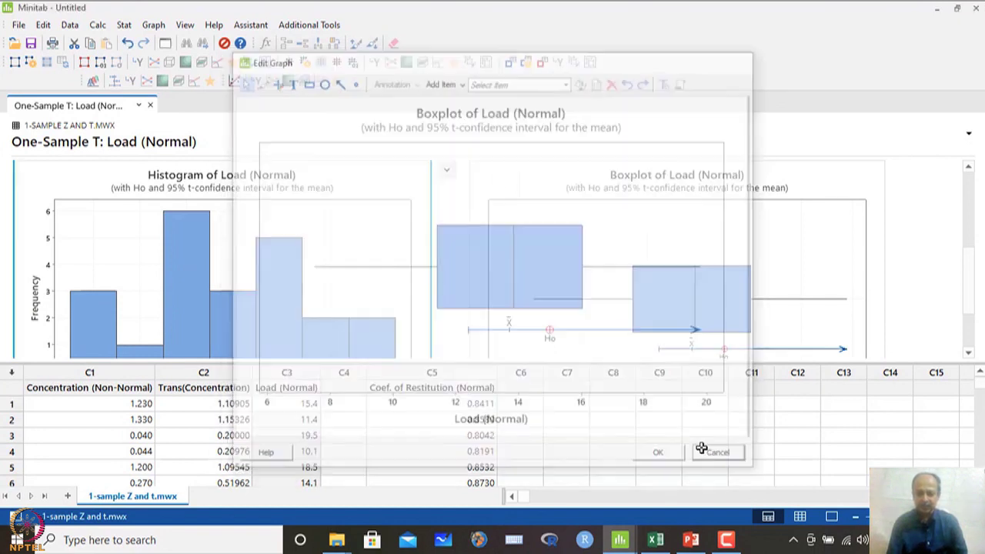
pyautogui.scroll(5, 398, 214)
pyautogui.scroll(-2, 398, 214)
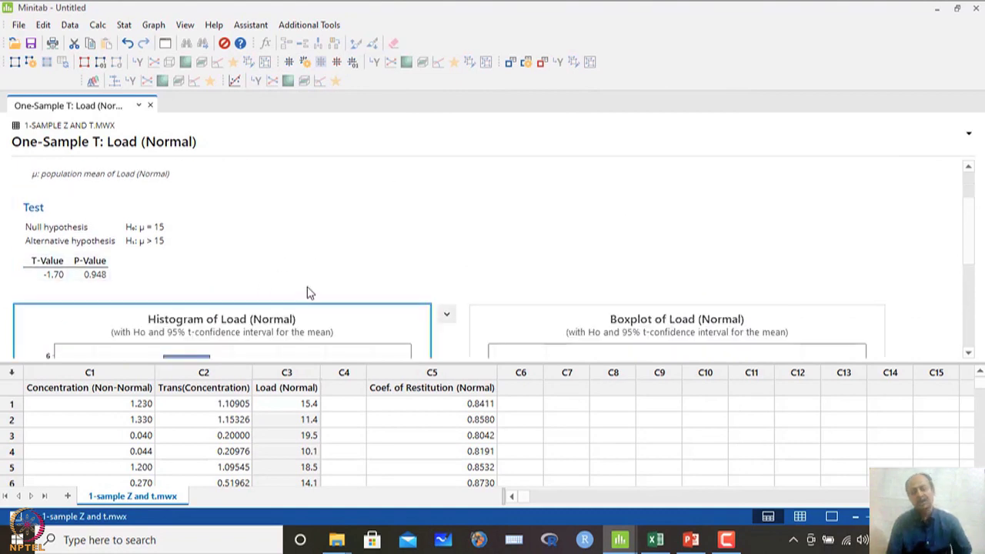
# Select the Load (Normal), Coef. of Restitution and Trans(Concentration) worksheet columns
pyautogui.scroll(-6, 430, 278)
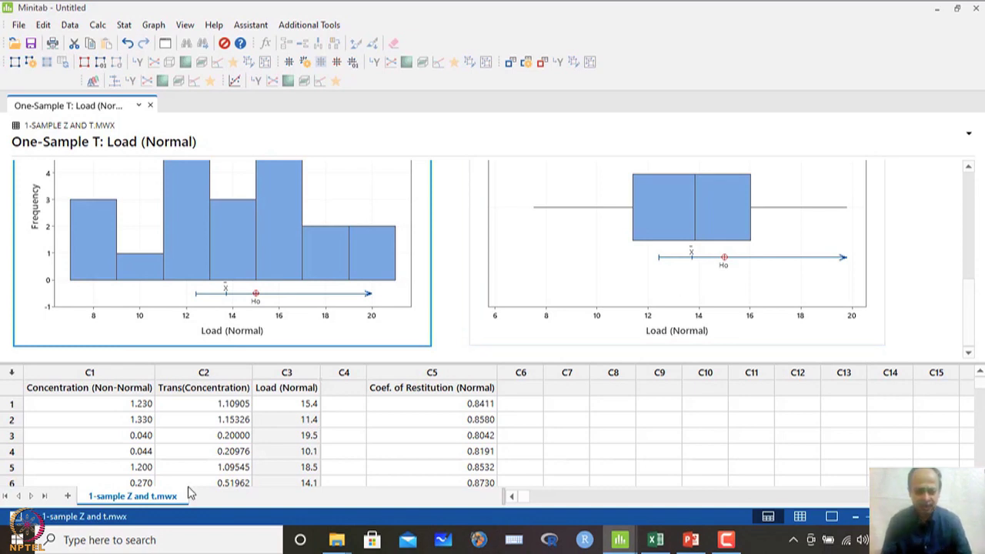
pyautogui.click(216, 452)
pyautogui.click(297, 372)
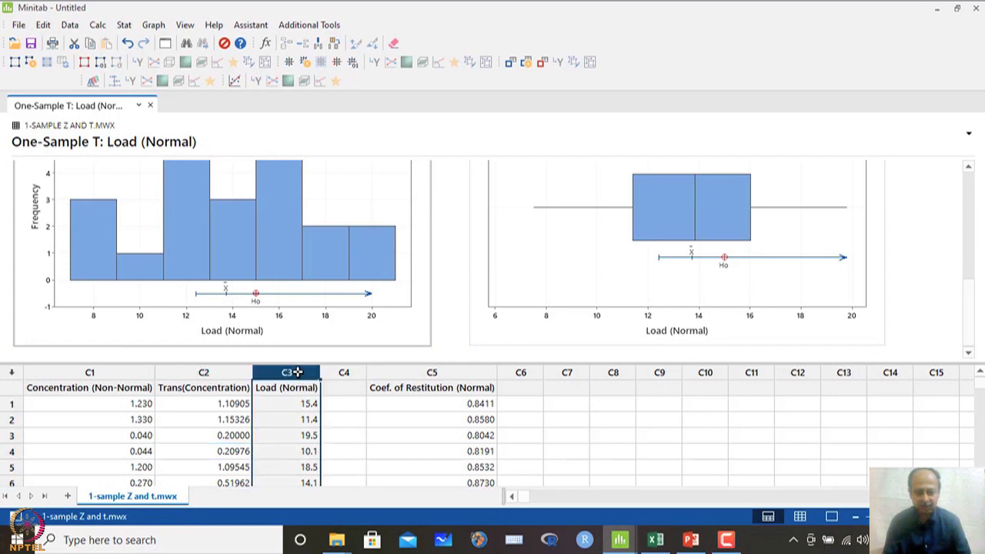
pyautogui.click(419, 371)
pyautogui.click(203, 373)
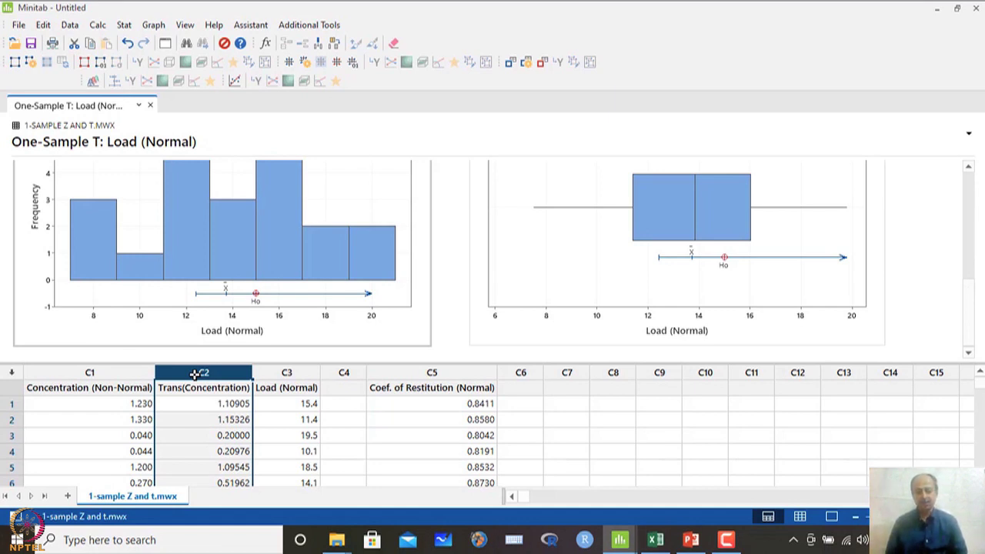
# Present slide 26 on the Wilcoxon and sign tests full screen in PowerPoint
pyautogui.click(691, 539)
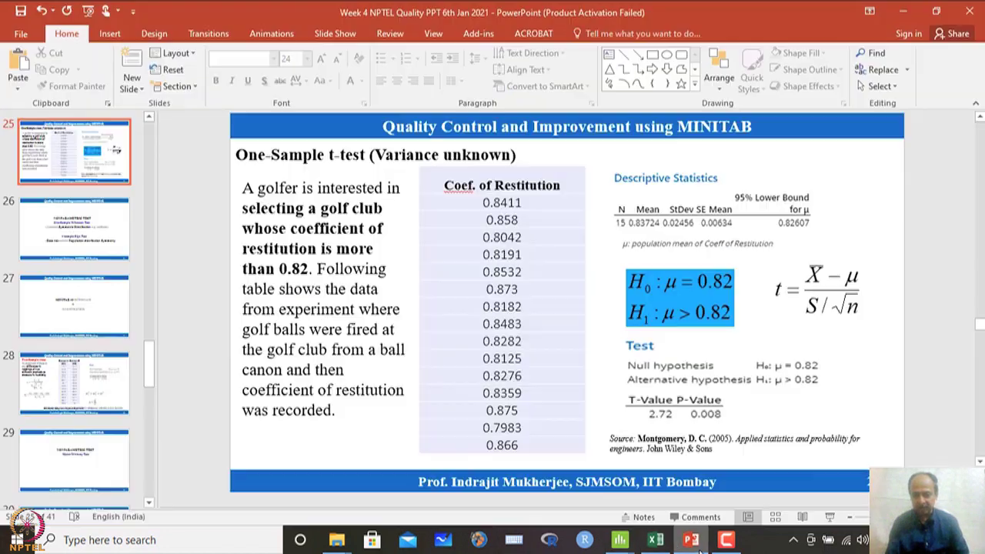
pyautogui.scroll(-1, 689, 339)
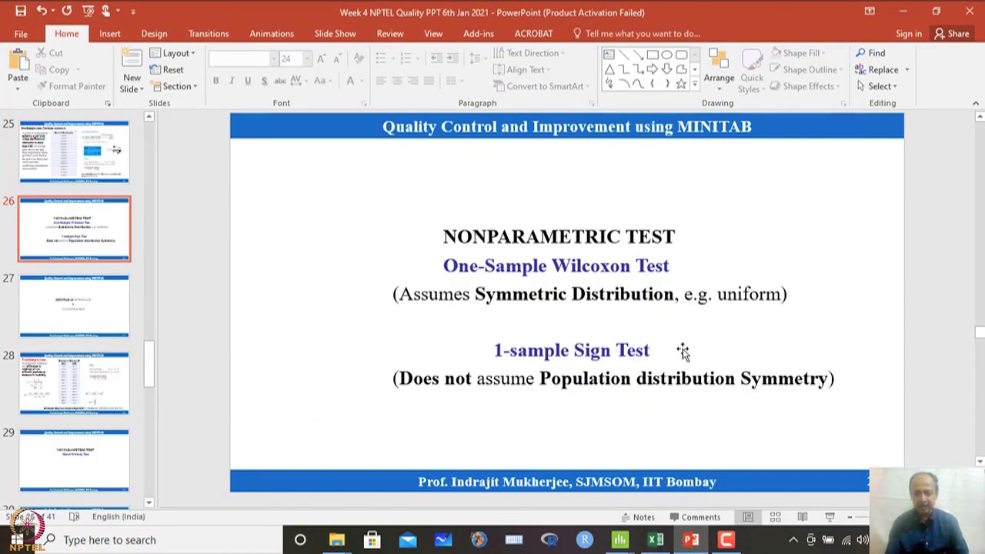
pyautogui.click(830, 517)
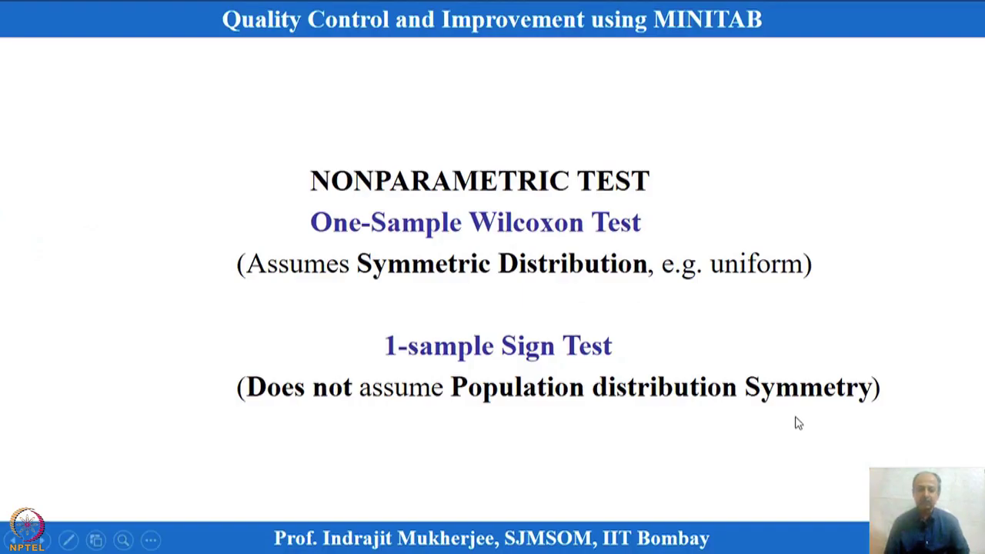